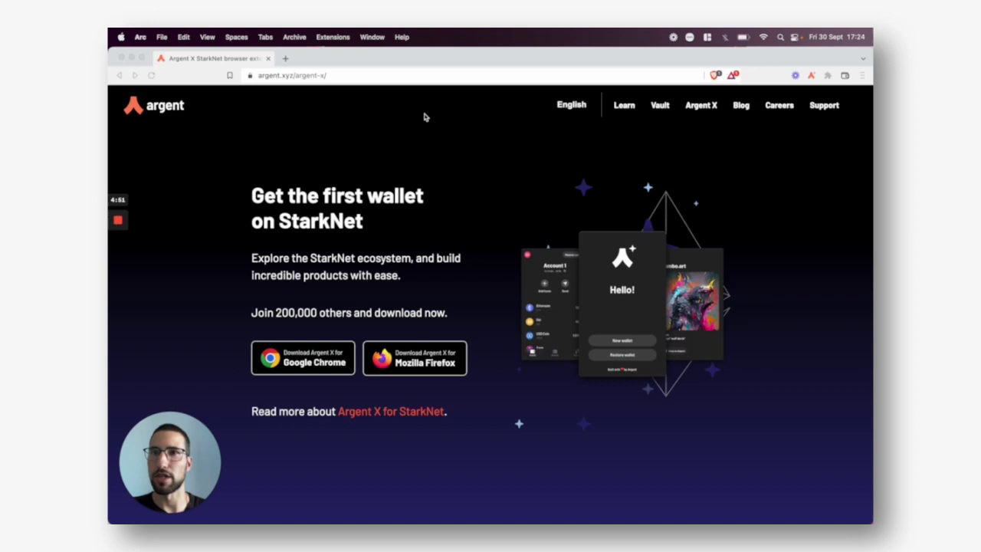
Step: Search the web for 'chrome store' and open the Chrome Web Store
click(330, 96)
click(314, 74)
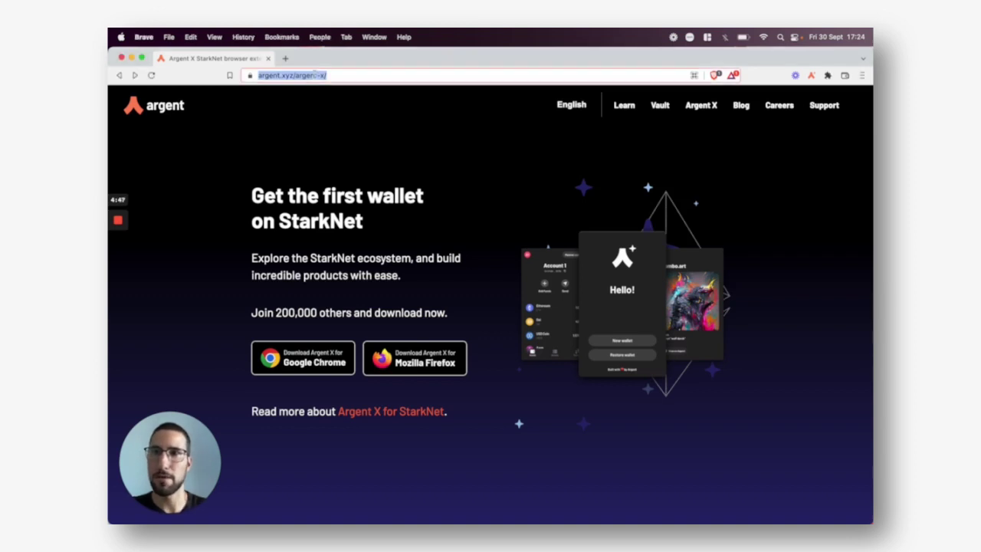
text(chrome store)
key(Return)
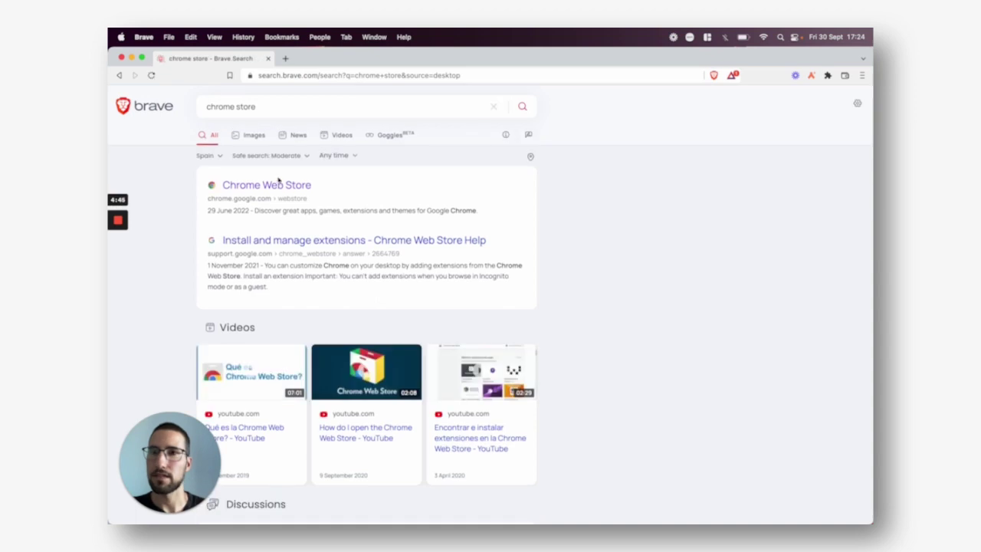
click(267, 188)
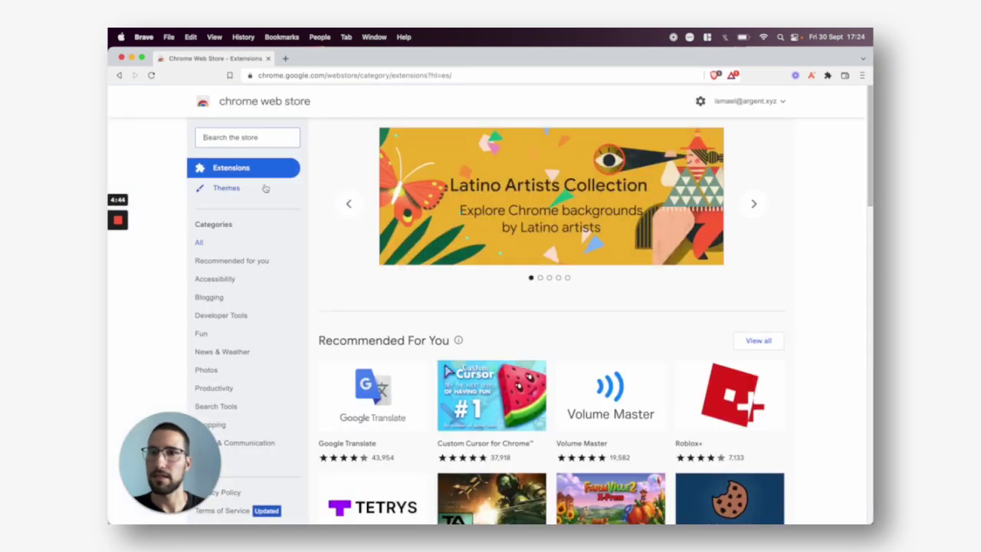
Step: Find 'argent x' in the store and add the Argent X extension to Chrome
click(245, 137)
text(argent x)
key(Return)
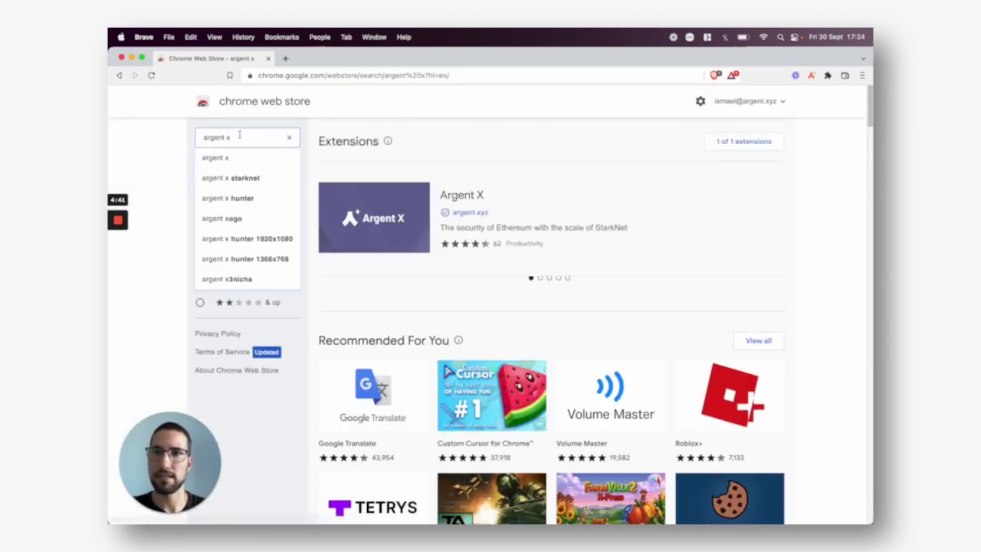
click(387, 221)
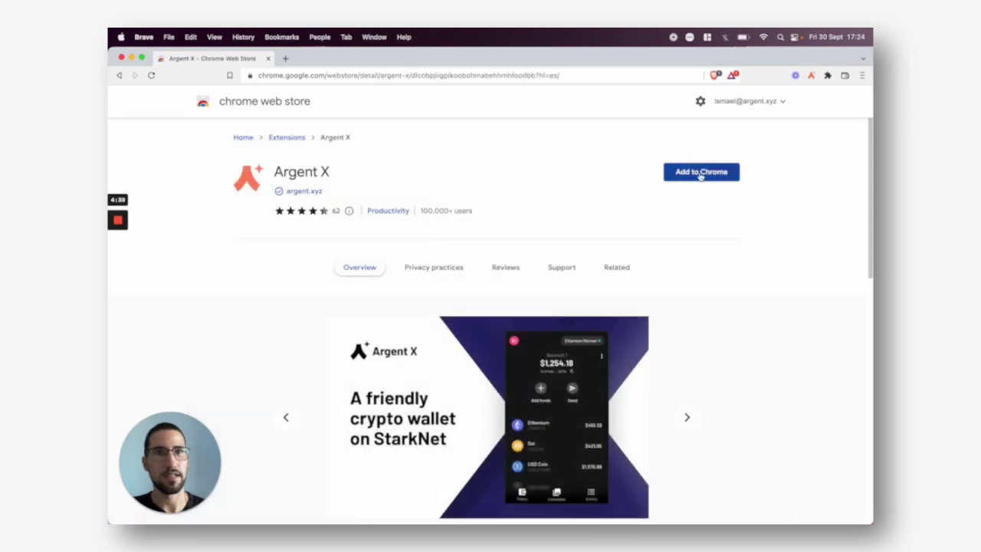
click(700, 171)
click(564, 338)
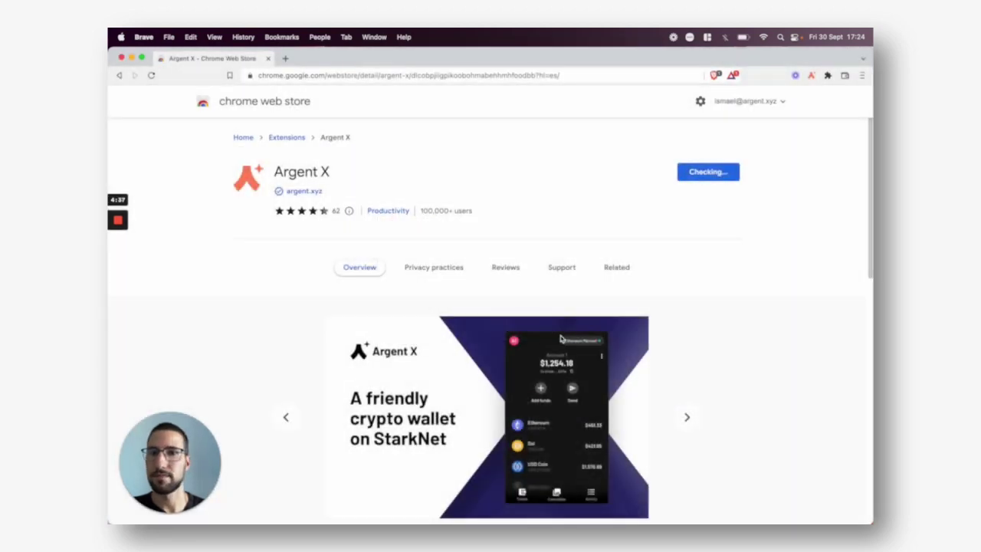
Step: Launch Argent X from the Extensions menu to open its welcome page
click(120, 261)
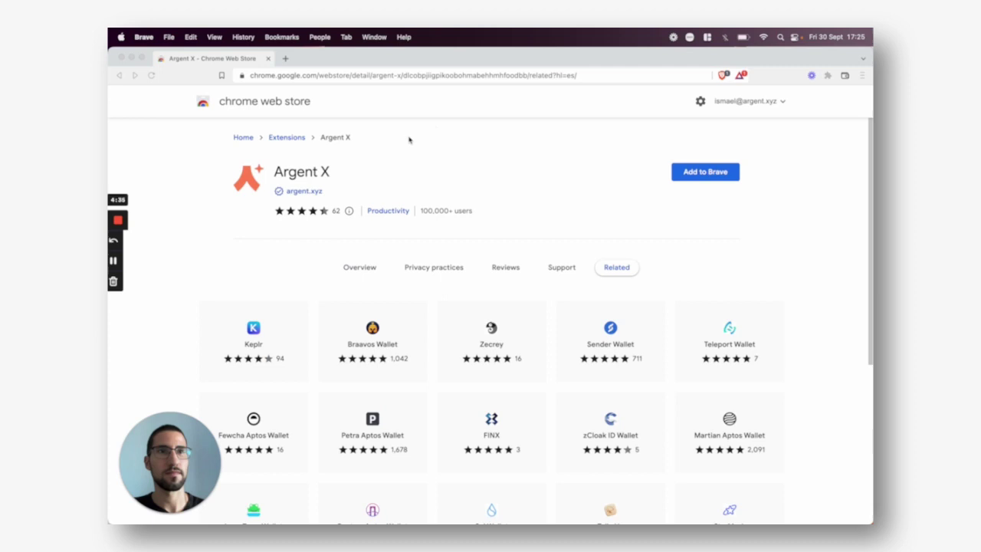
click(826, 76)
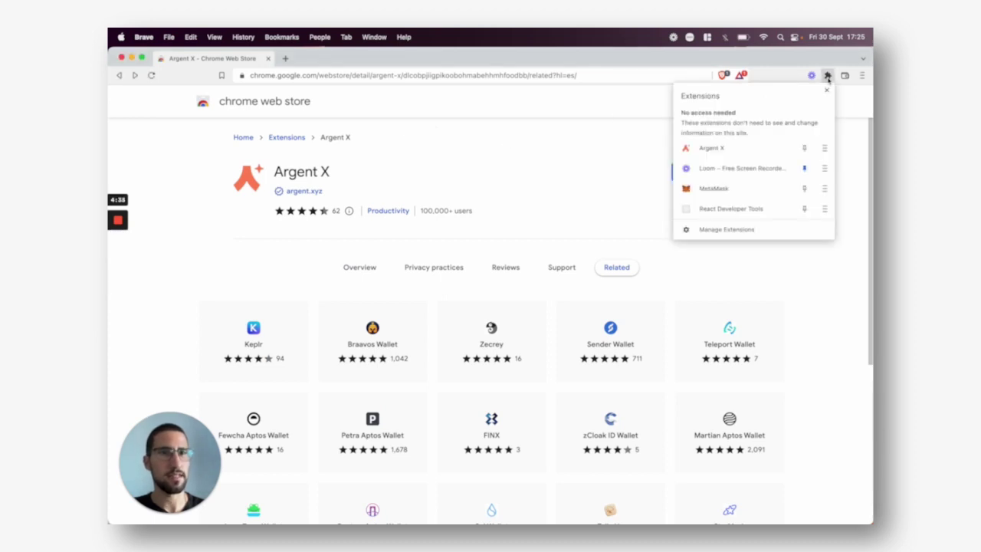
click(739, 149)
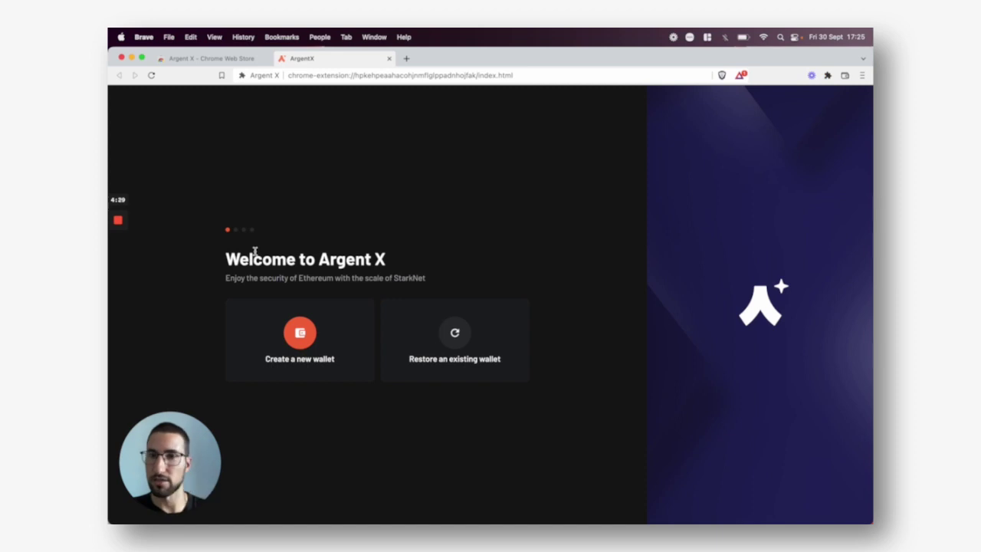
Step: Create a new wallet, accepting both StarkNet disclaimers and setting and repeating a password
click(298, 344)
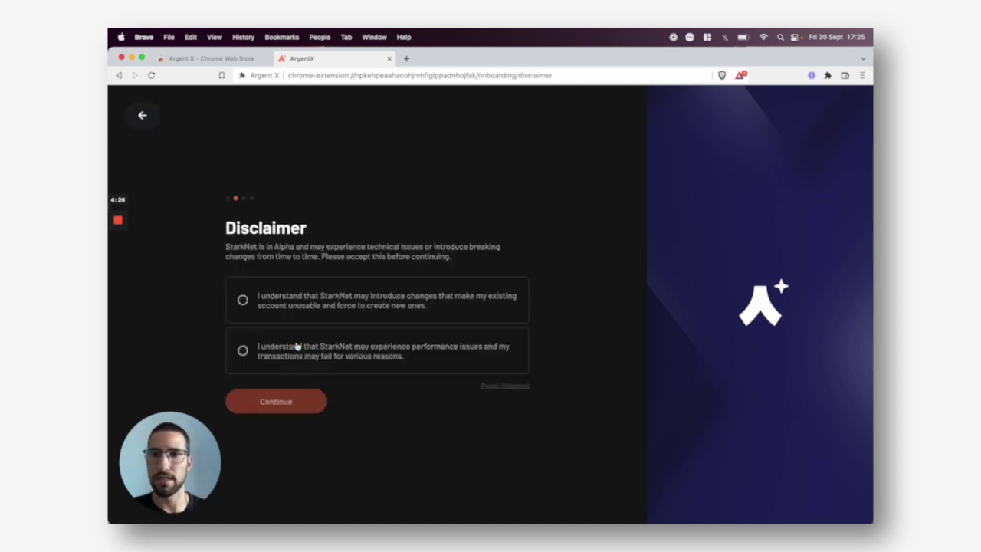
click(242, 300)
click(242, 352)
click(257, 398)
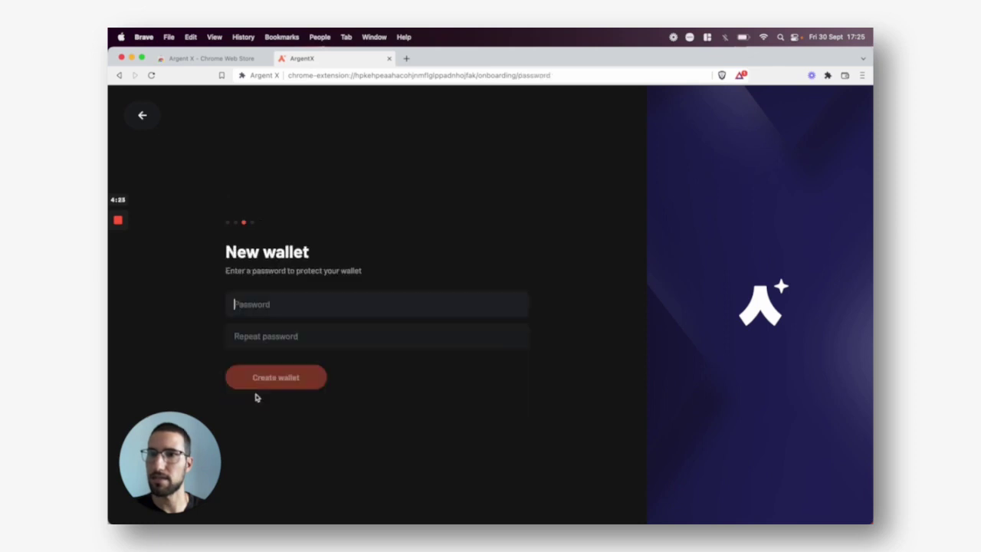
text(••••••)
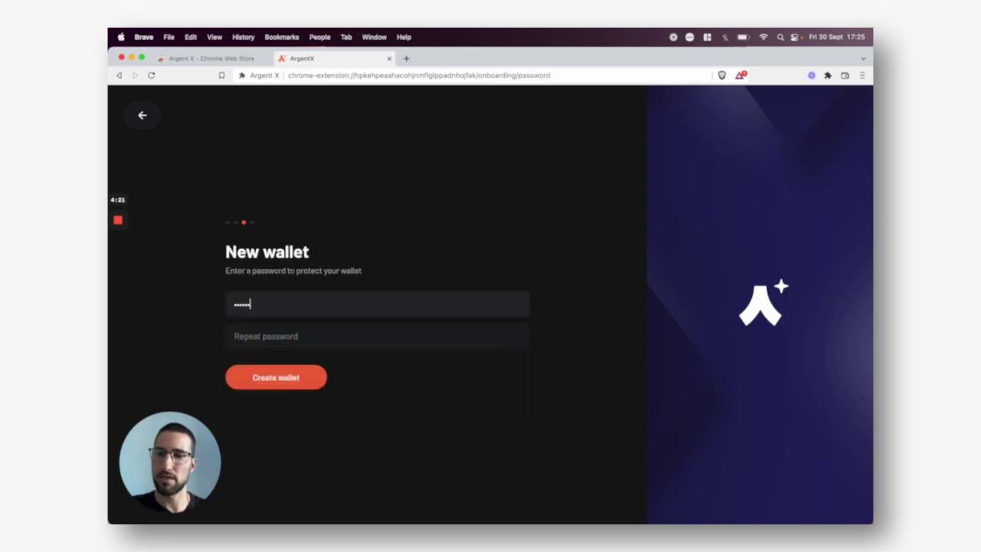
text(••••)
click(283, 330)
text(••••••••••)
click(284, 383)
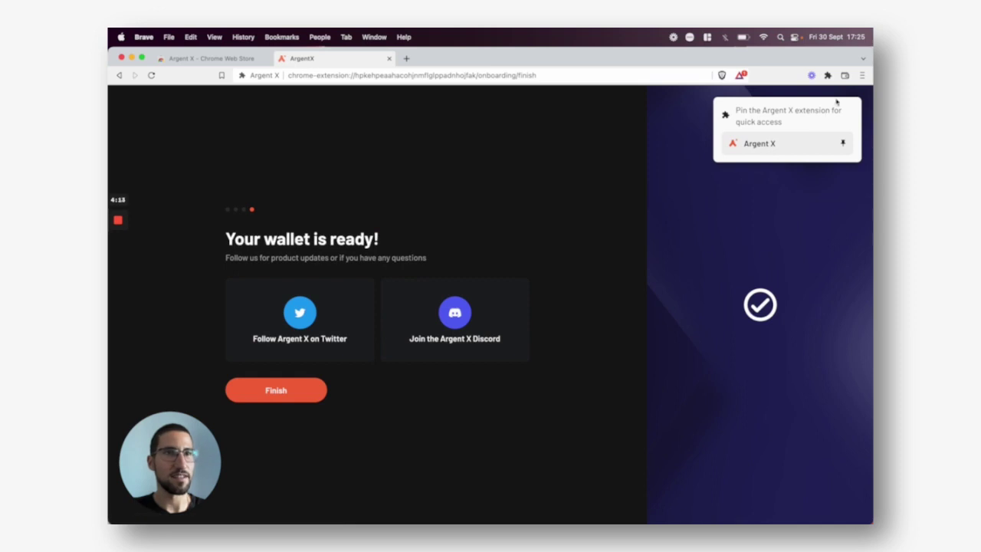
Step: Pin Argent X to the browser toolbar
click(827, 75)
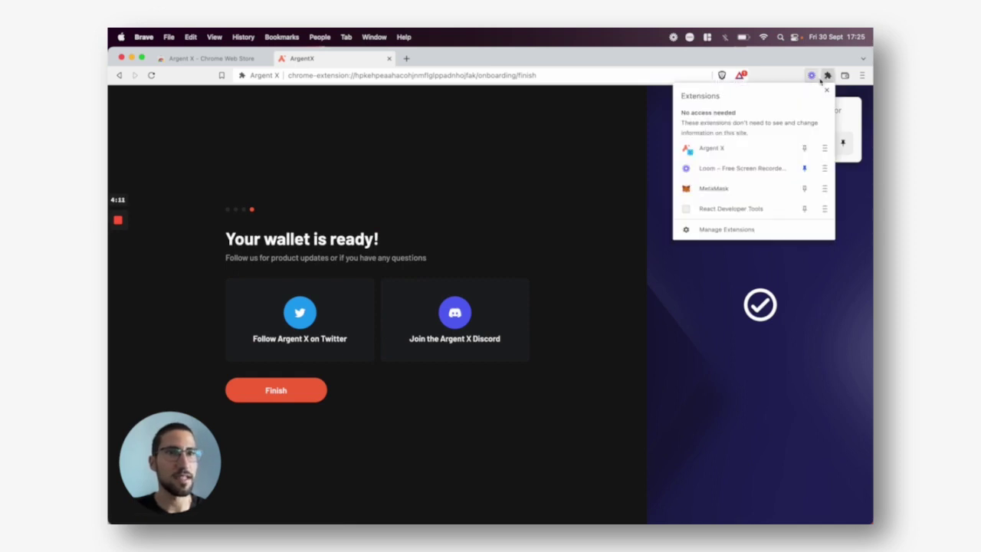
click(804, 148)
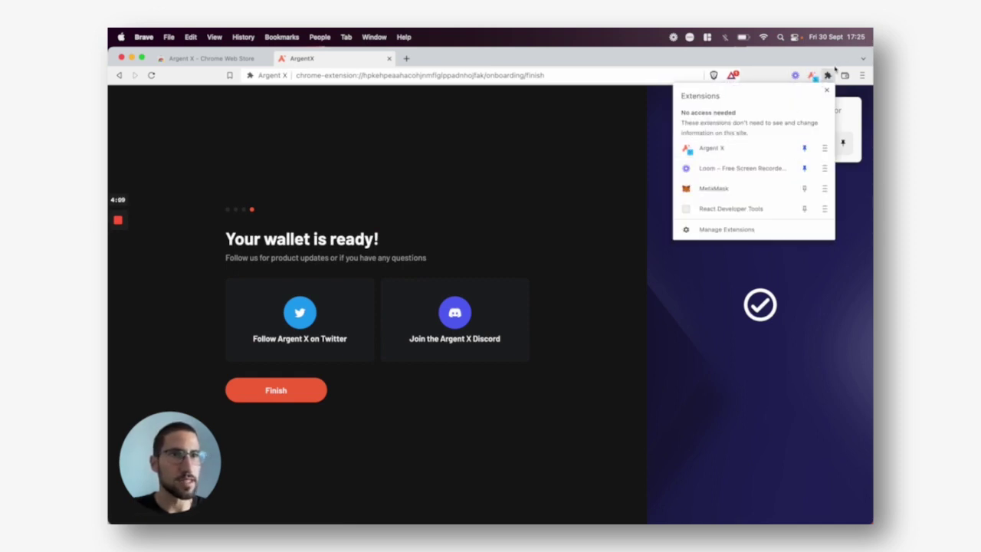
click(633, 151)
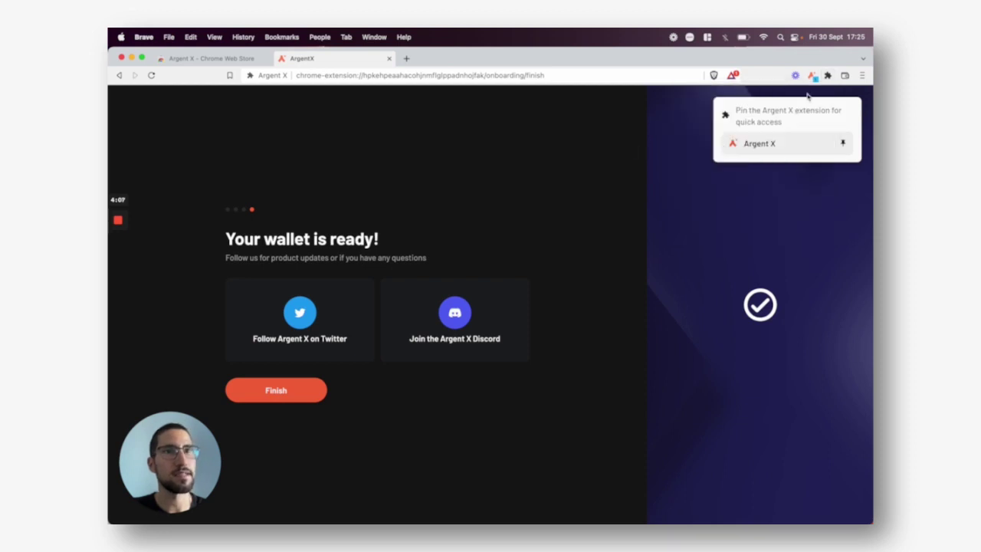
Step: Open the wallet, acknowledge the network warning, and view Account 1 on Testnet
click(812, 76)
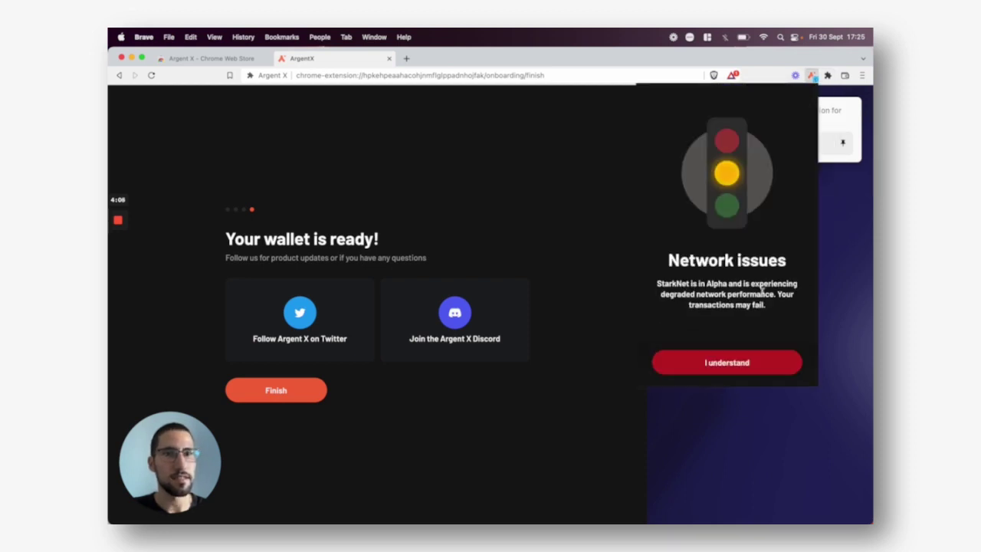
click(729, 365)
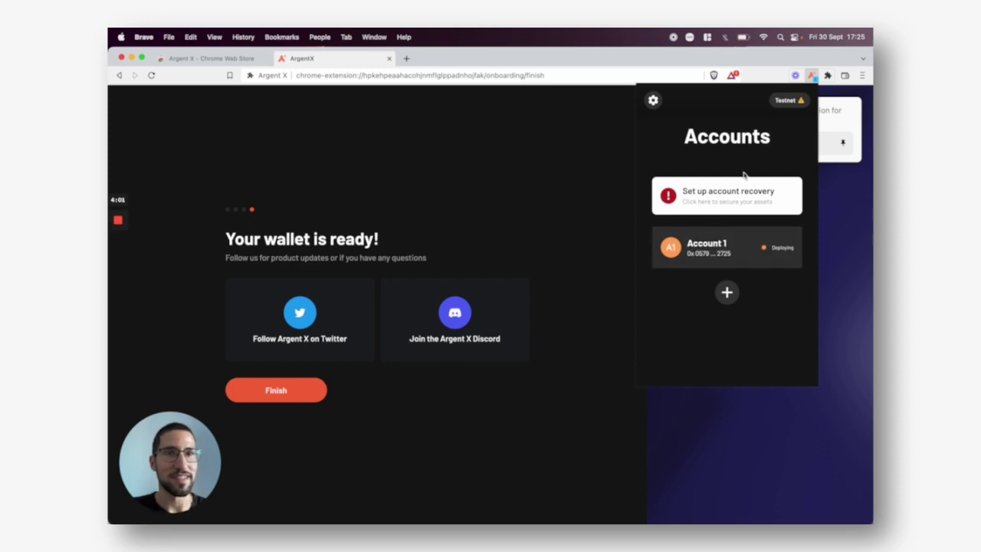
click(728, 253)
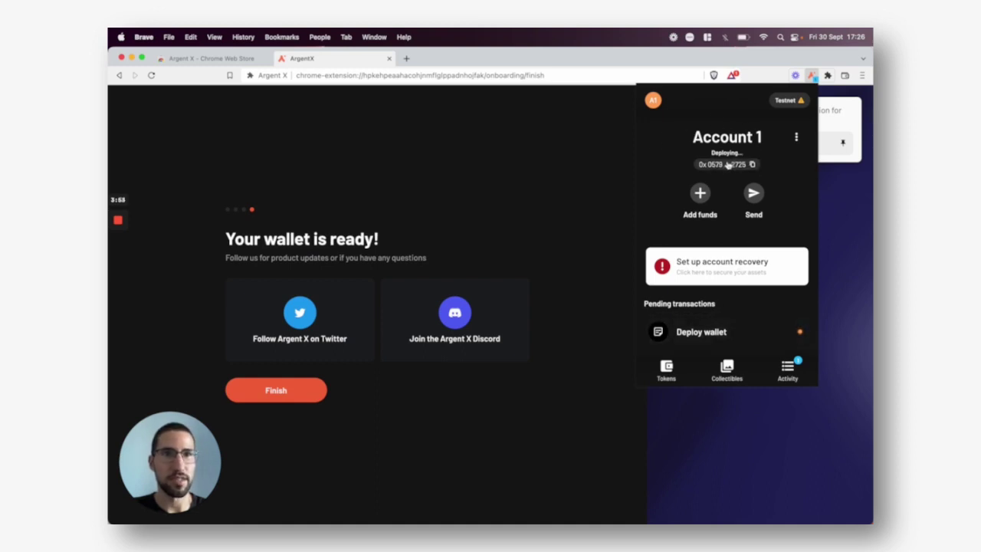
click(790, 101)
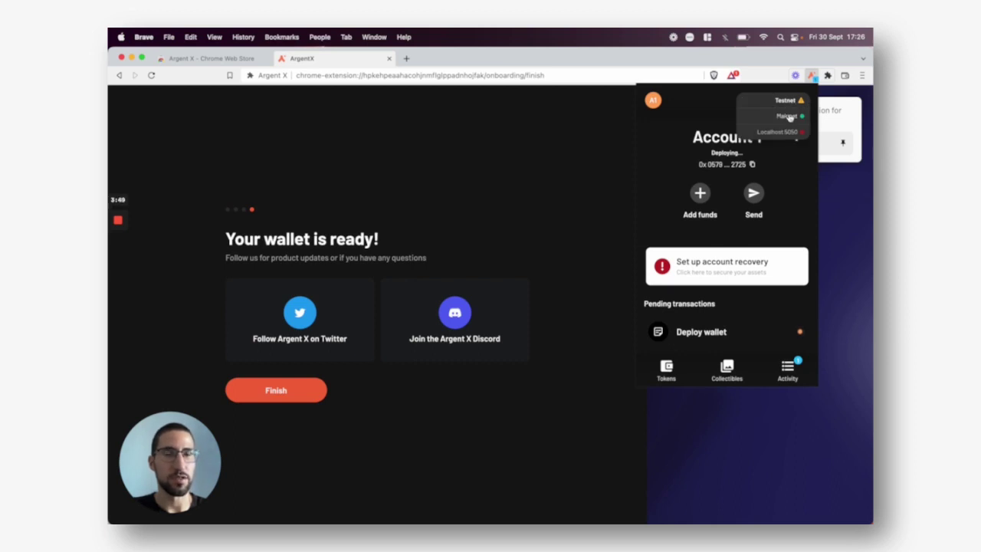
click(691, 125)
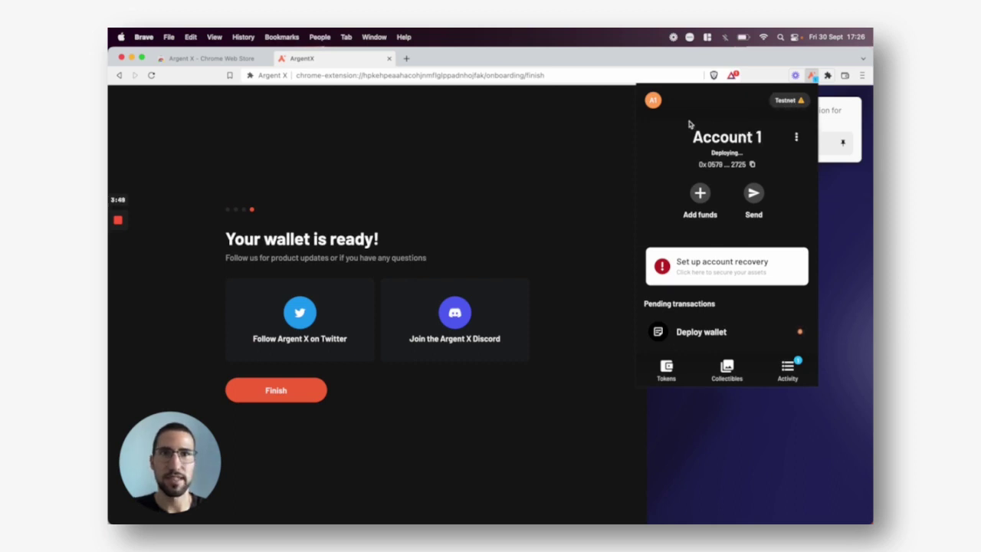
Step: Add Account 2 with the + button and return to the Accounts list
click(653, 101)
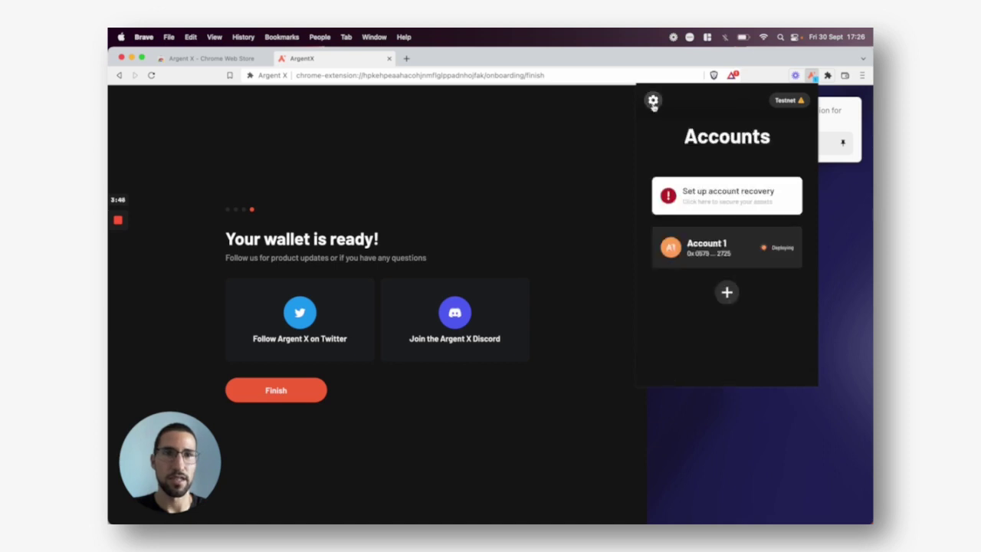
click(728, 294)
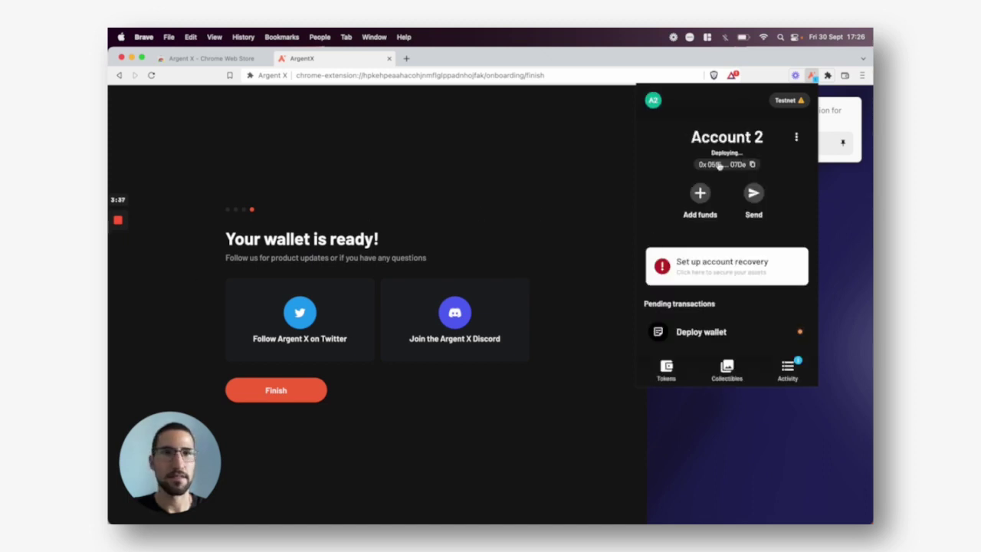
click(655, 103)
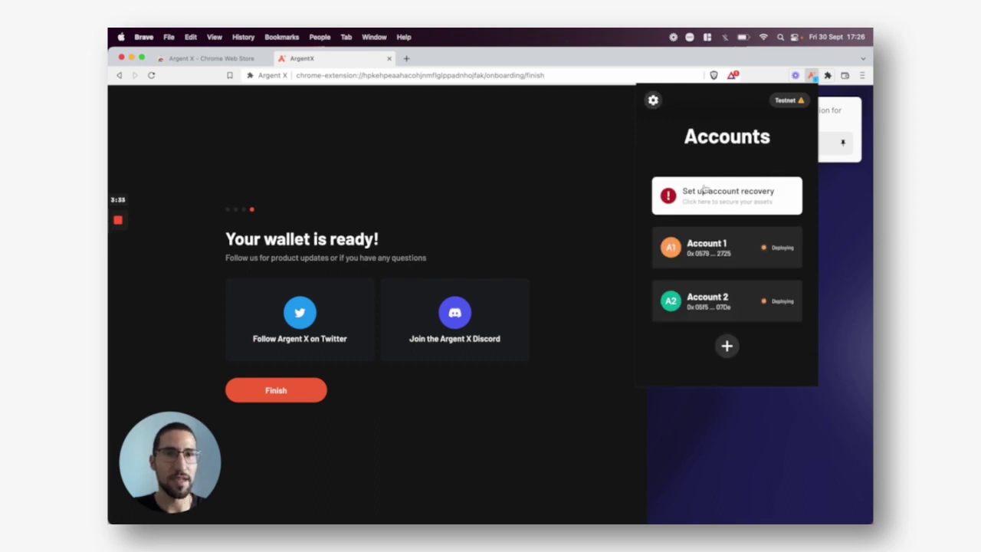
Step: Reveal and copy the recovery phrase, then confirm it was written down
click(733, 197)
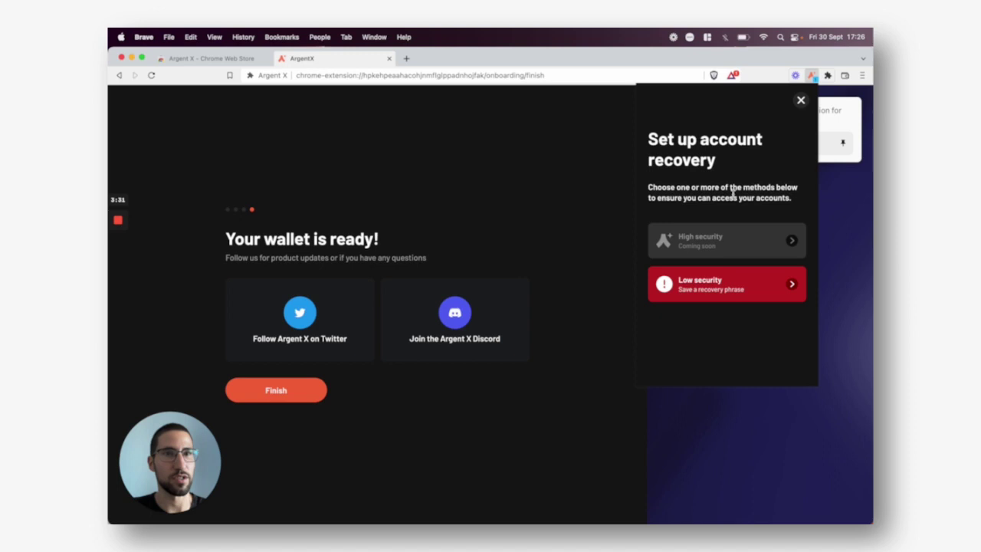
click(720, 286)
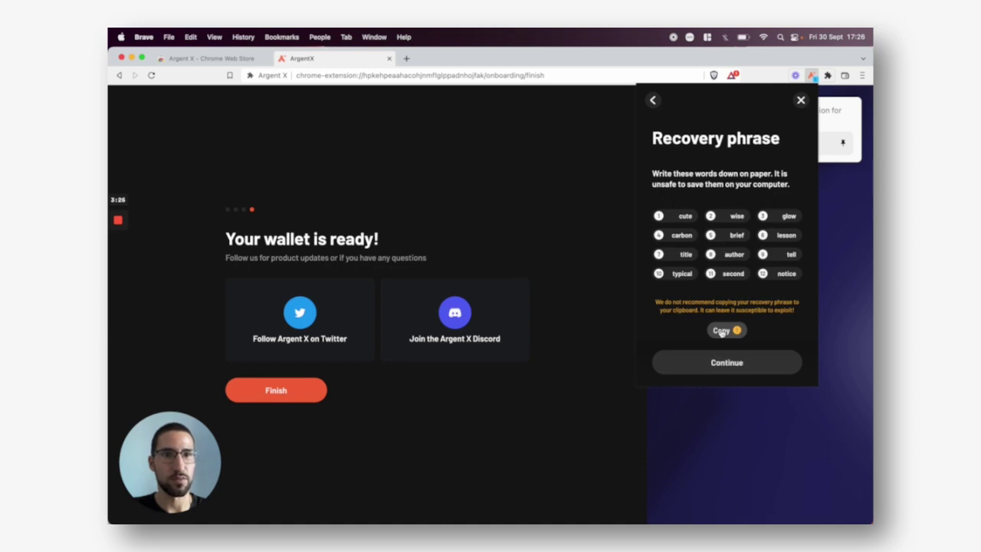
click(721, 330)
click(724, 363)
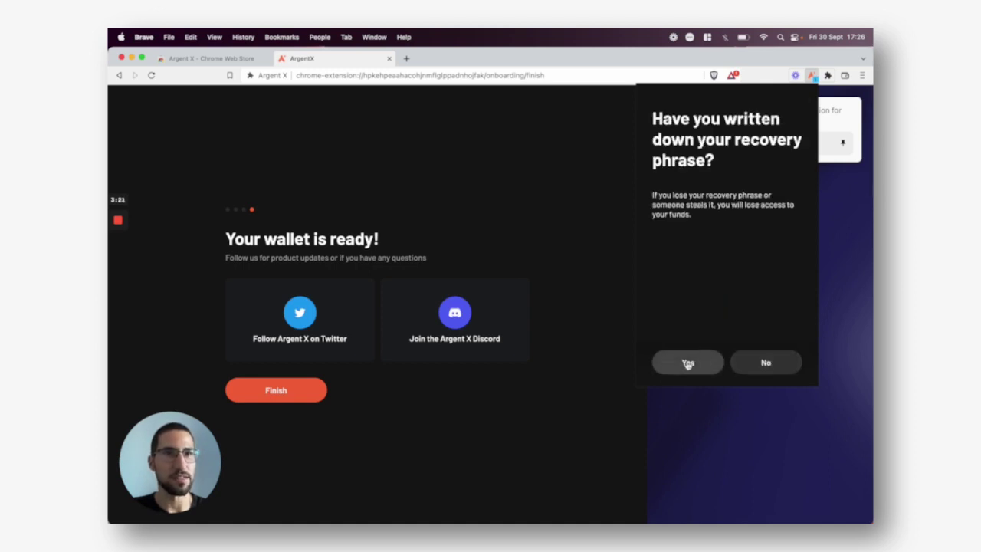
click(687, 363)
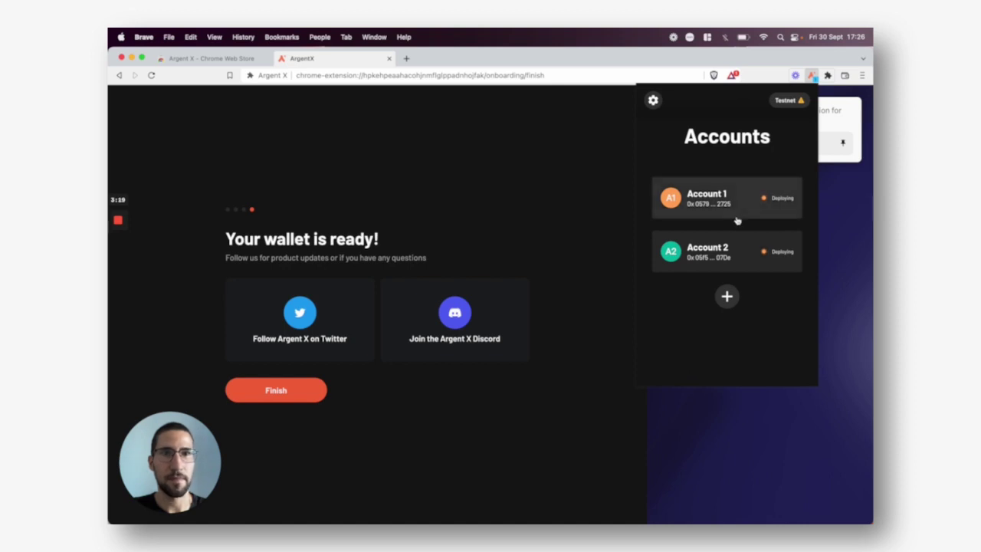
Step: Open Account 1, then load the StarkNet faucet page from the address bar
mouse_move(109, 243)
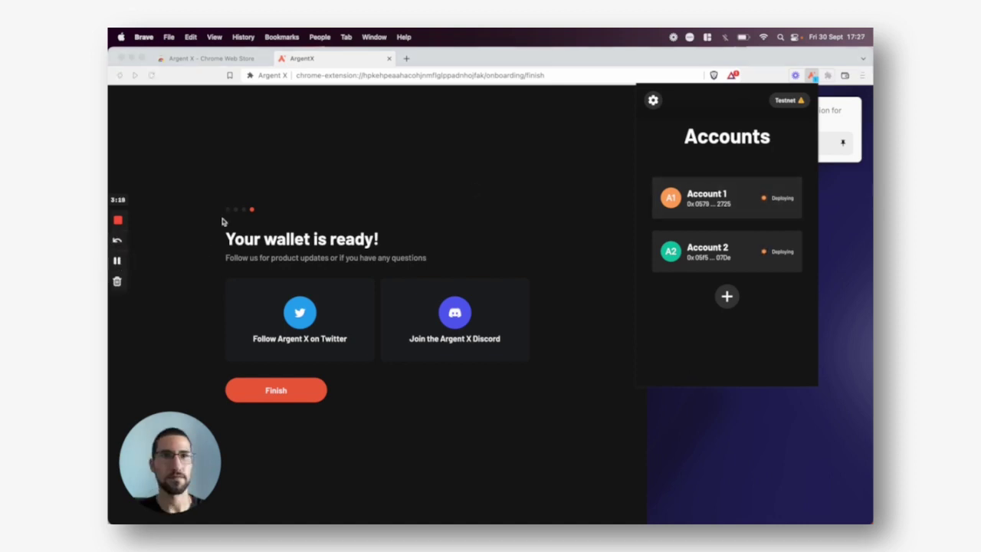
click(718, 207)
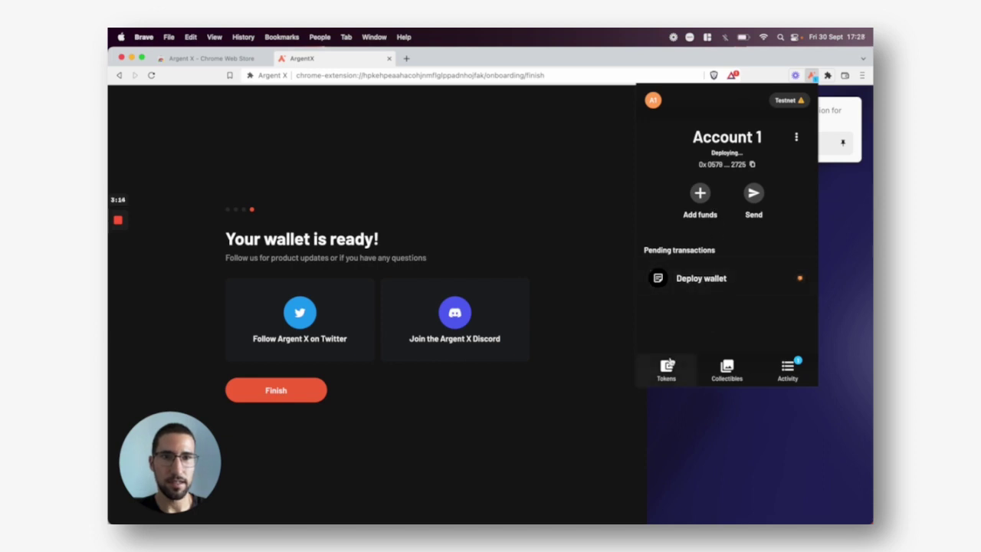
click(449, 76)
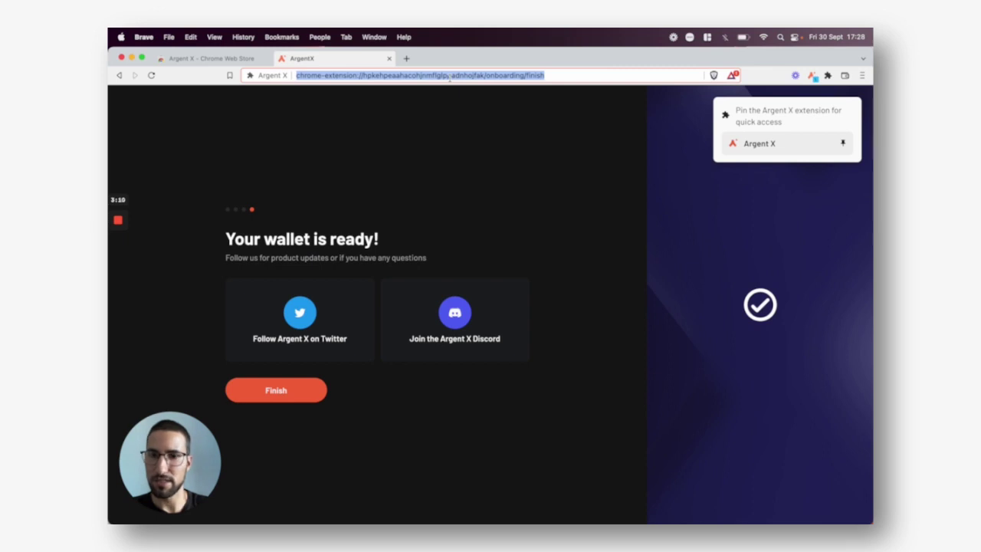
text(faucet.goerli.starknet.io)
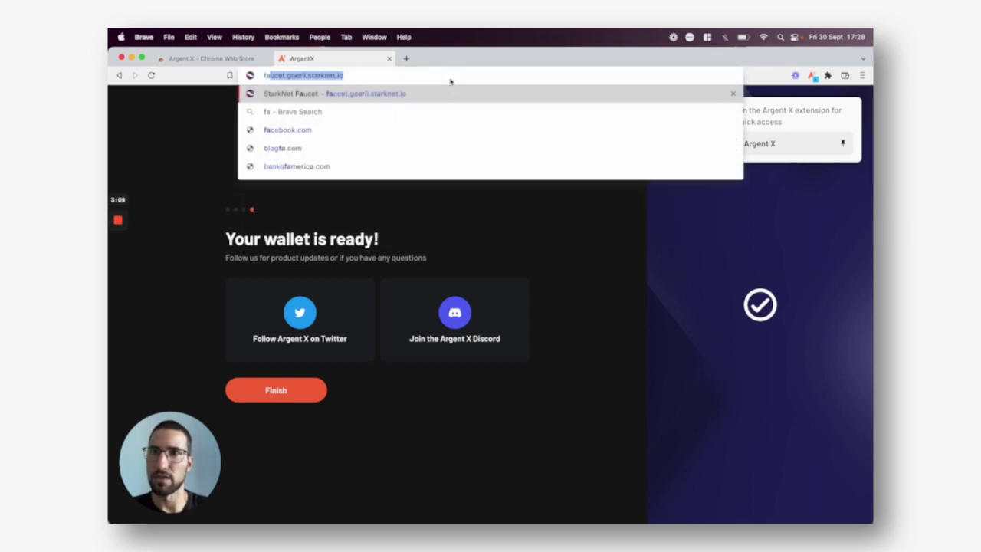
key(Return)
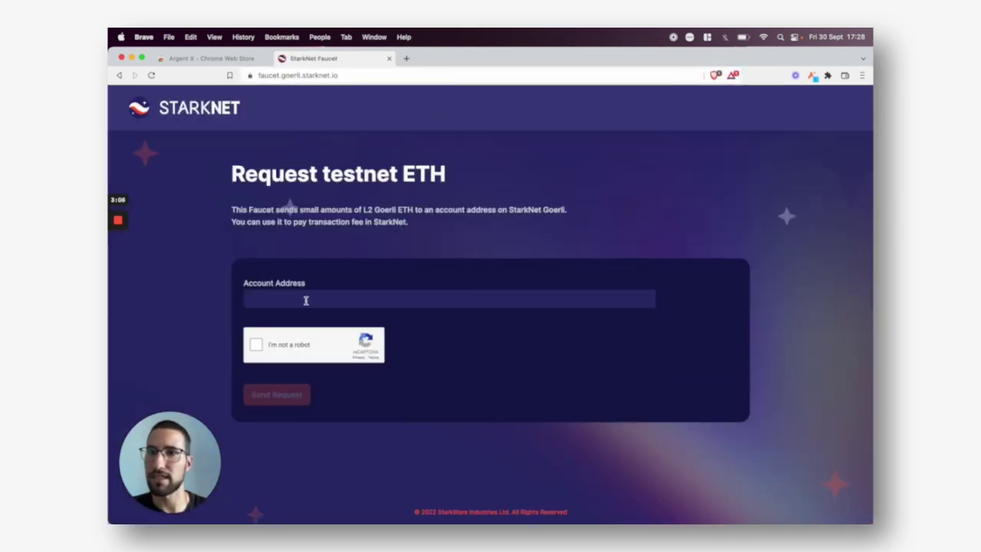
Step: Paste Account 1's address into the faucet, pass reCAPTCHA, and send the ETH request
click(812, 76)
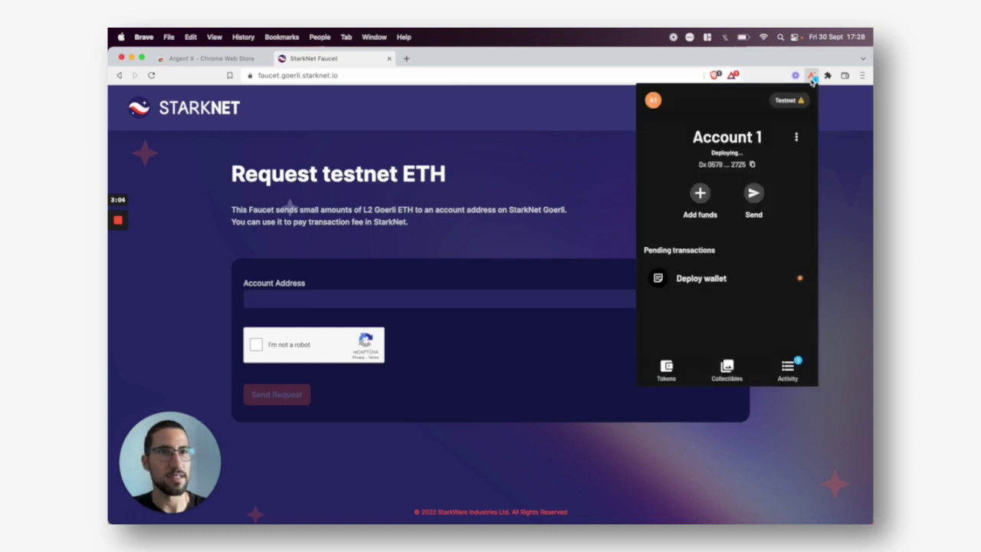
click(732, 167)
click(349, 299)
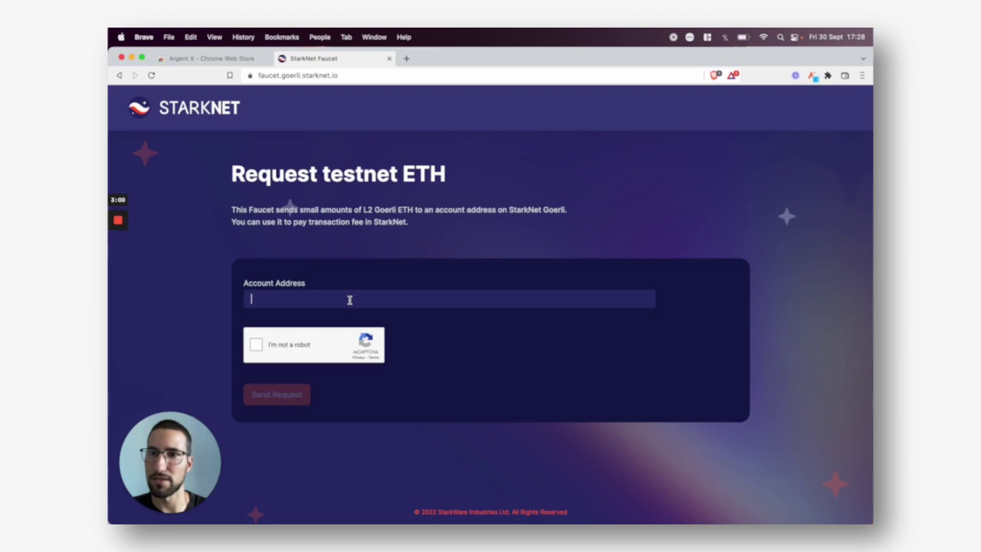
key(cmd+v)
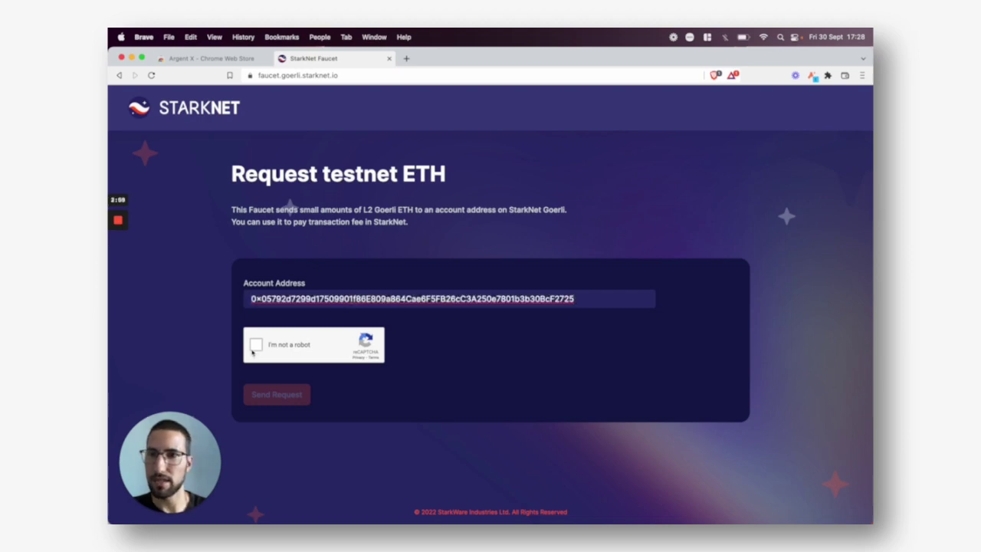
click(256, 345)
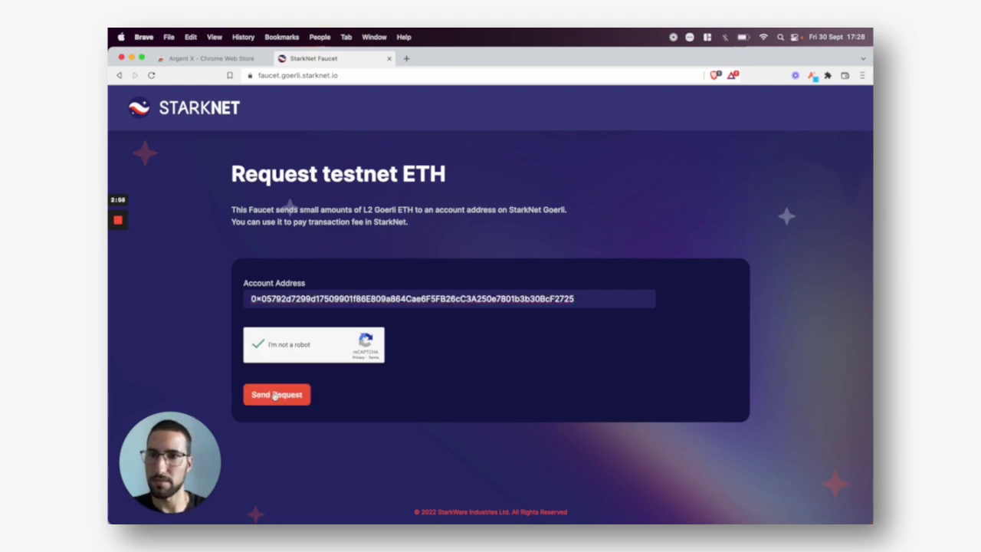
click(276, 394)
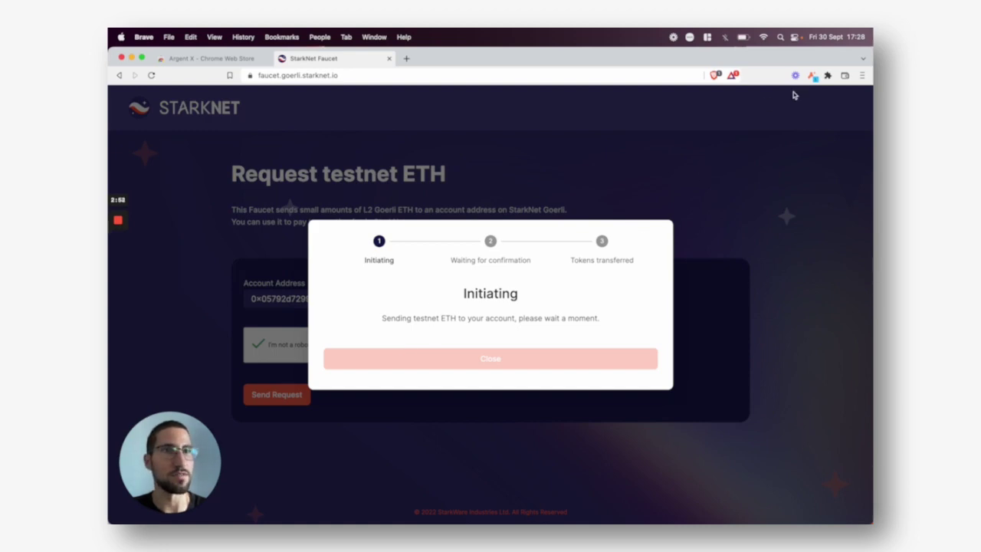
Step: Check the wallet to confirm Account 1 received 0.002 testnet ETH
click(811, 75)
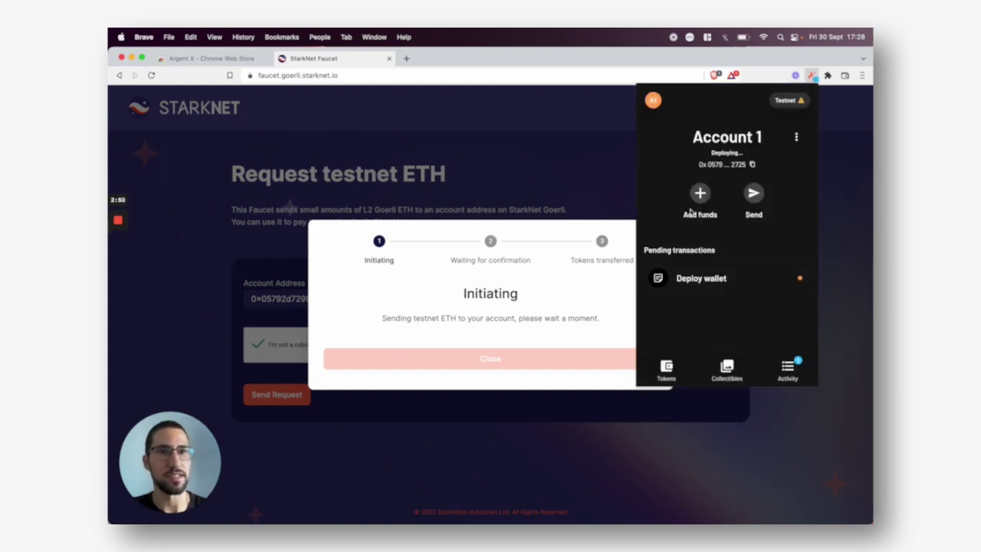
click(117, 261)
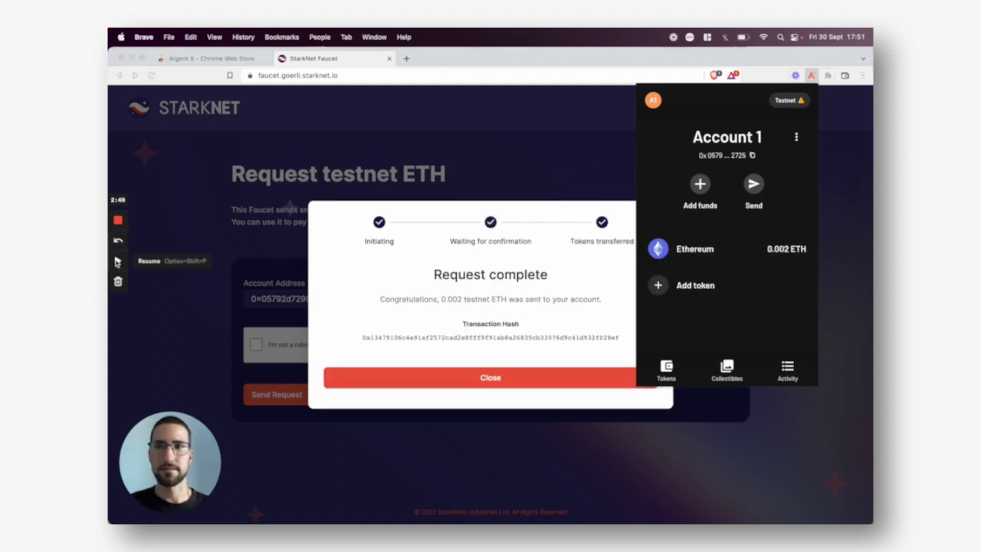
click(117, 261)
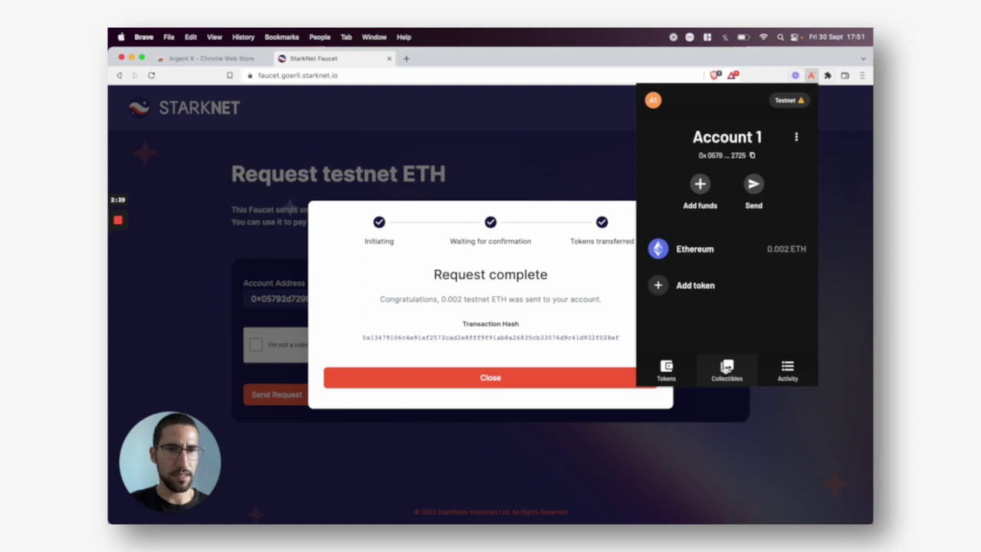
Step: Go from Collectibles to Aspect's briq collection and open the X-shaped NFT priced 0.0009 ETH
click(726, 367)
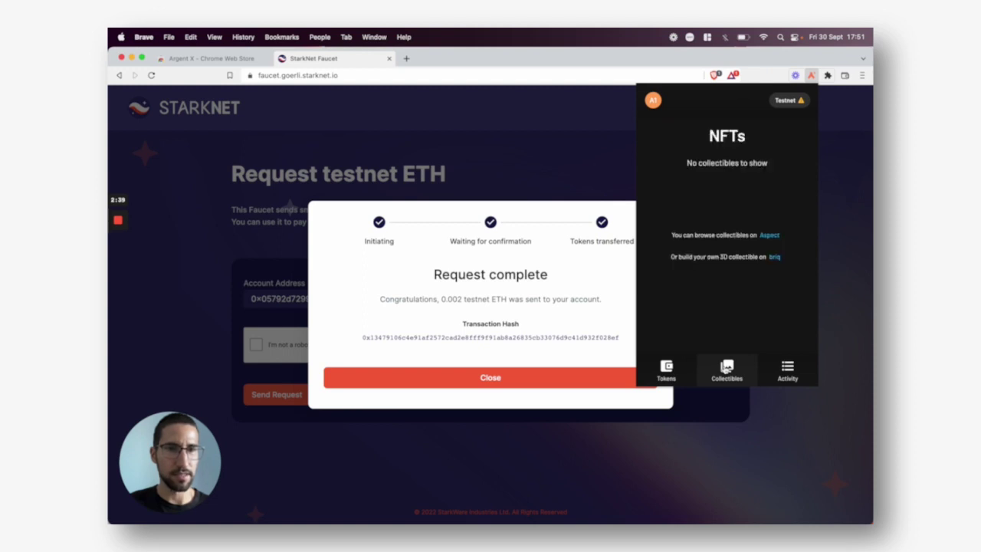
click(769, 236)
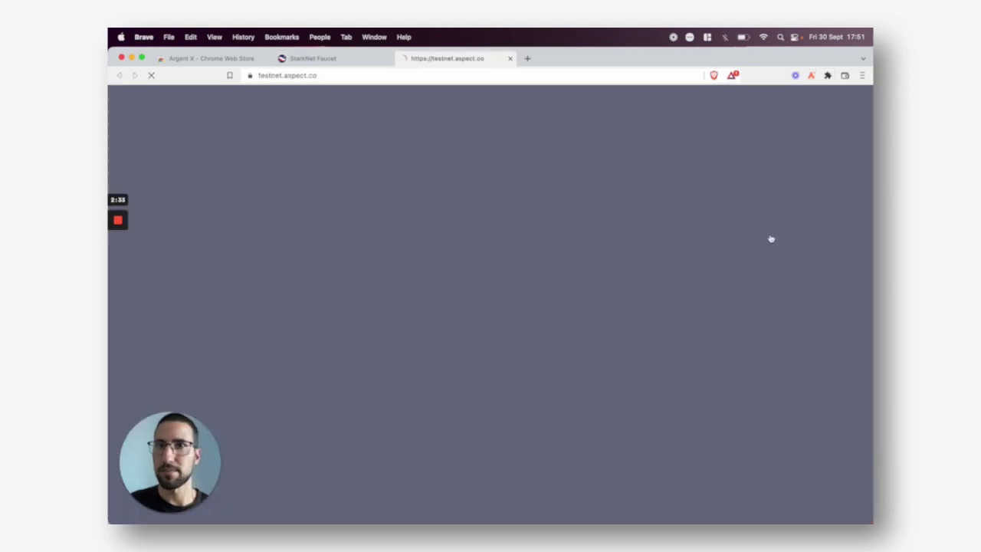
scroll(541, 260, down, 5)
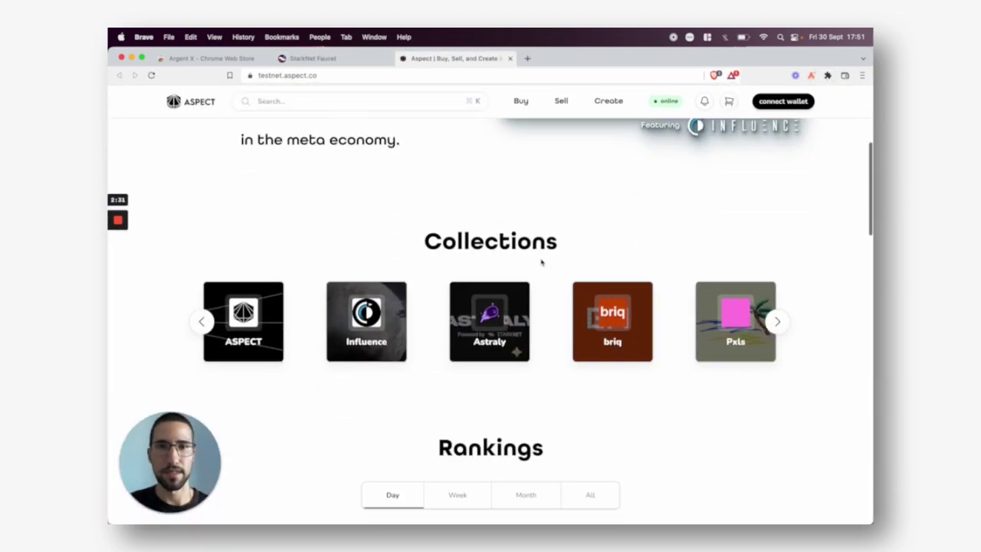
click(616, 328)
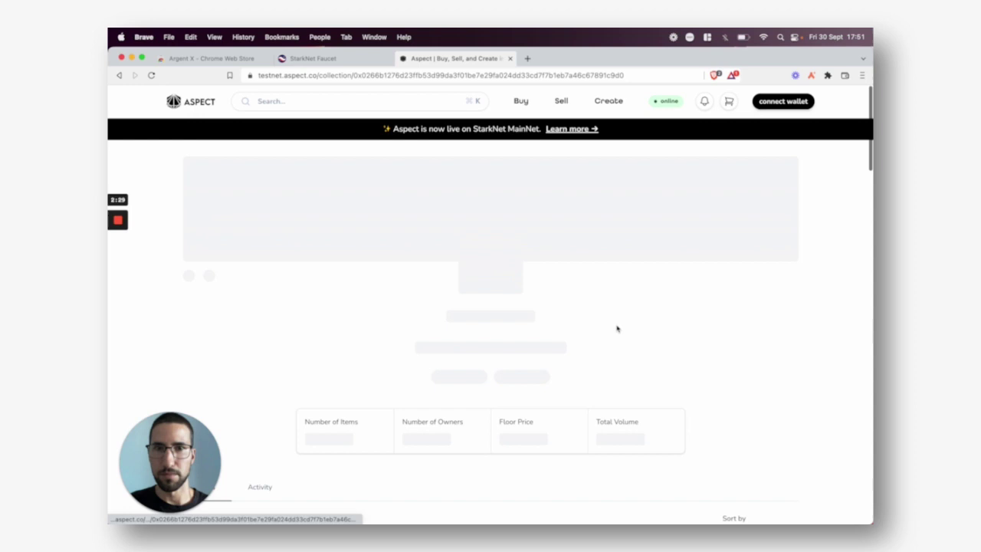
scroll(616, 328, down, 10)
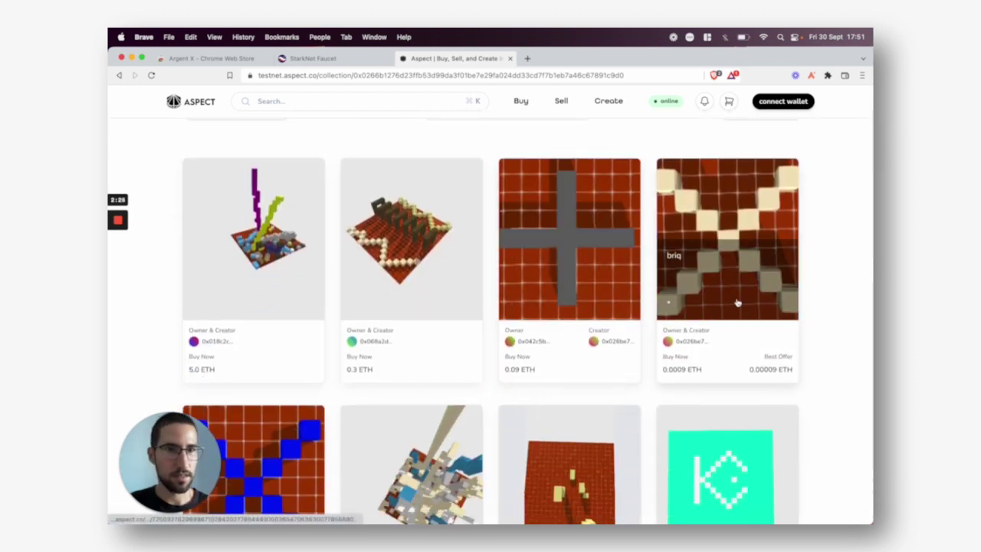
click(725, 288)
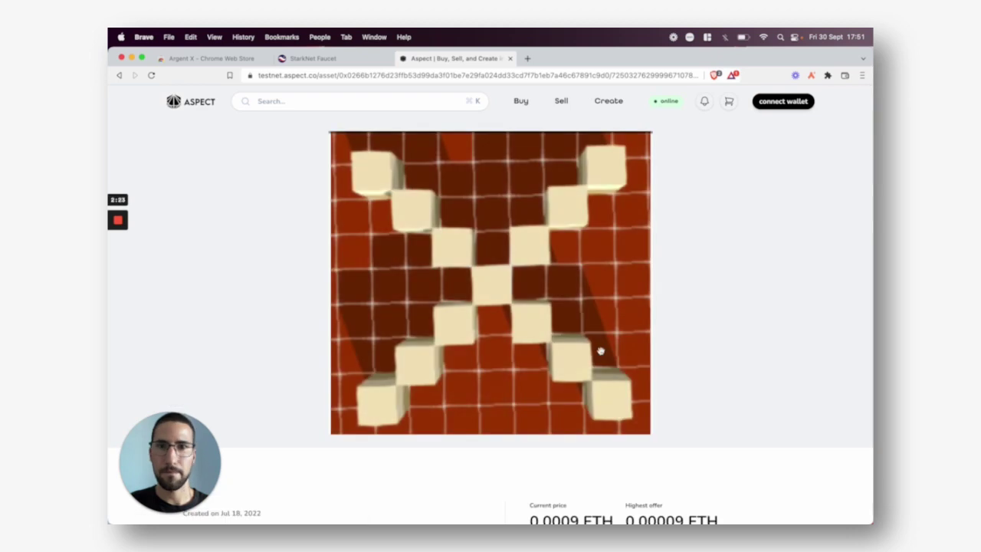
scroll(530, 484, down, 5)
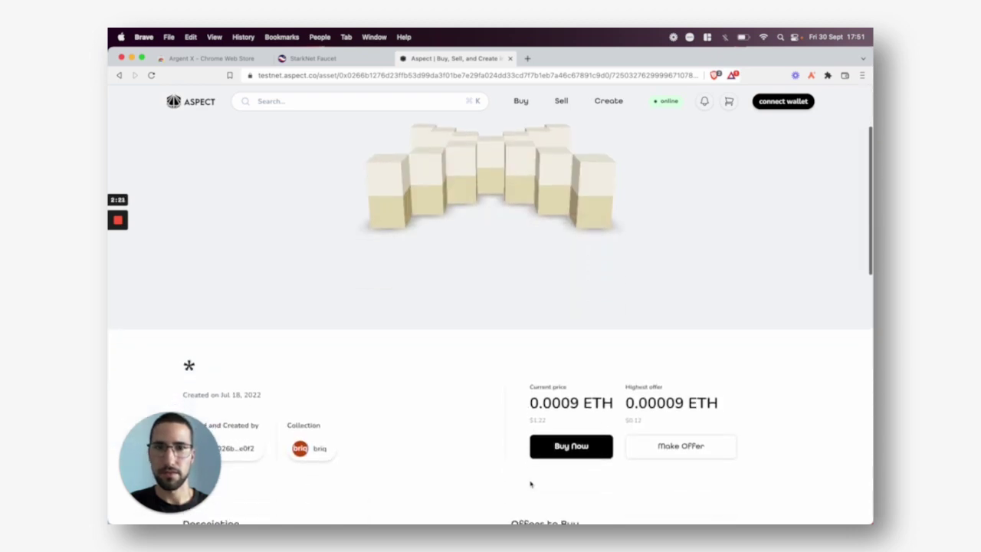
Step: Connect Account 1 to Aspect through Argent X and start buying the 0.0009 ETH briq set
click(561, 375)
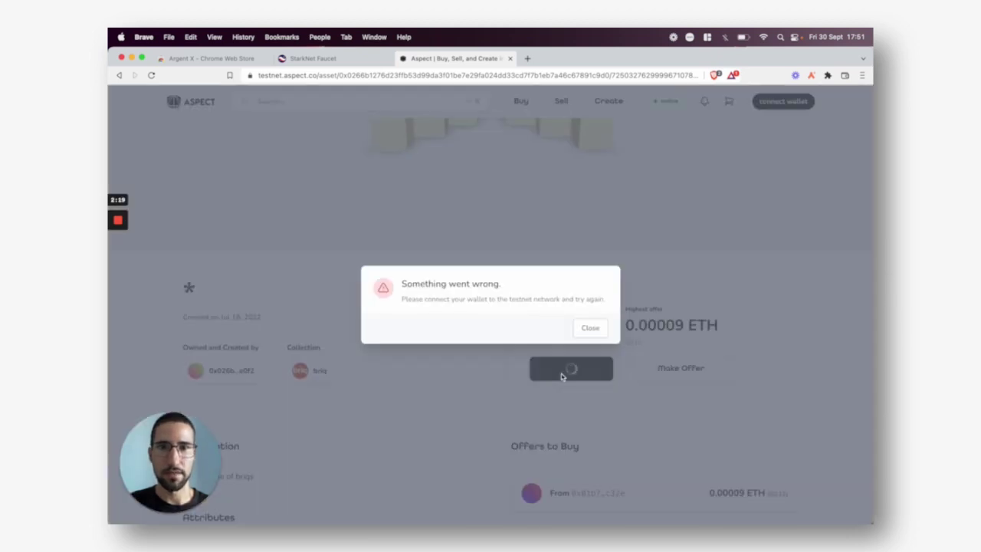
click(595, 329)
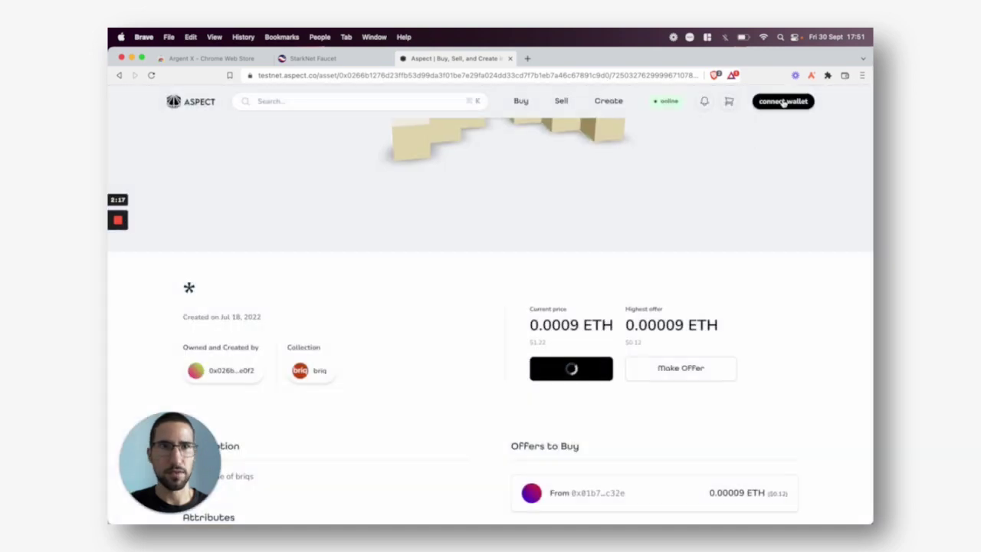
click(779, 102)
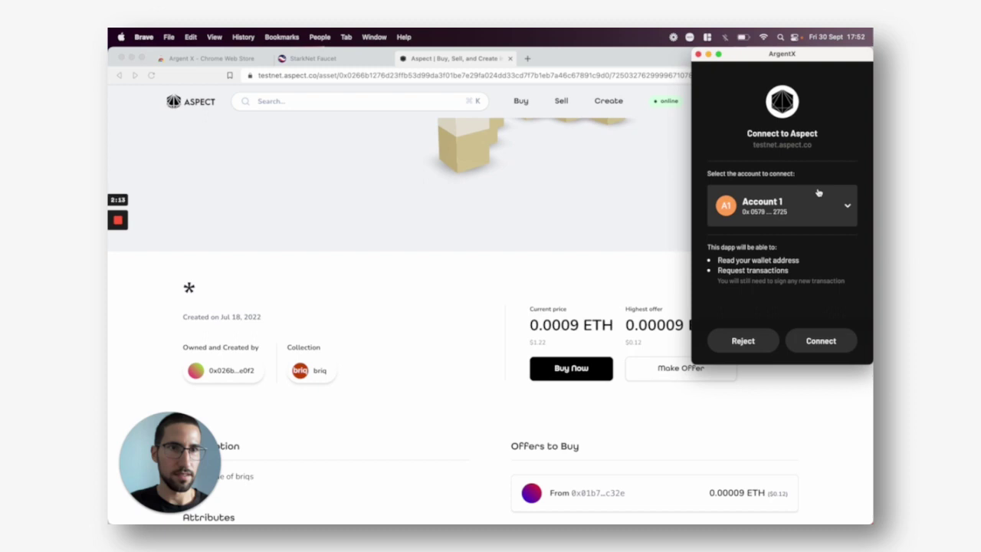
click(842, 207)
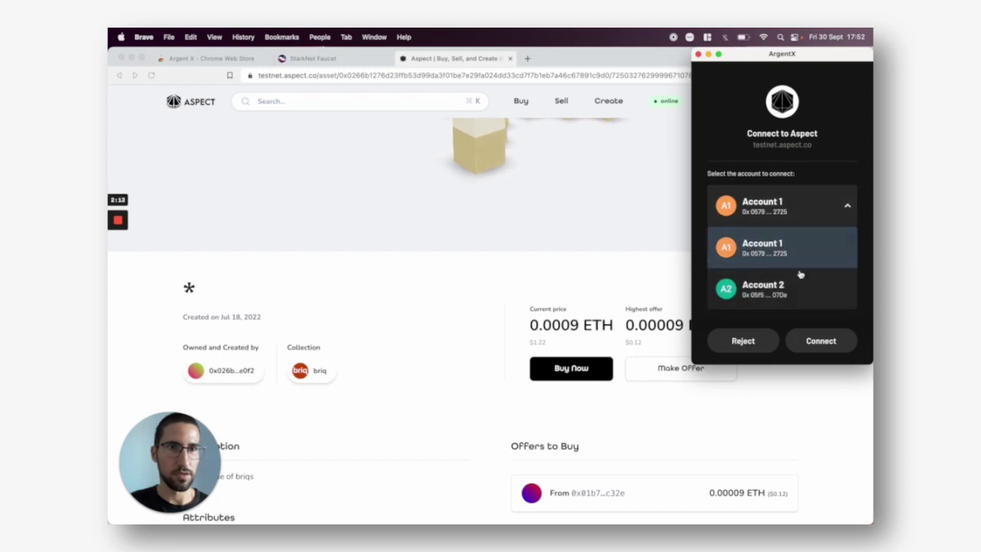
click(833, 203)
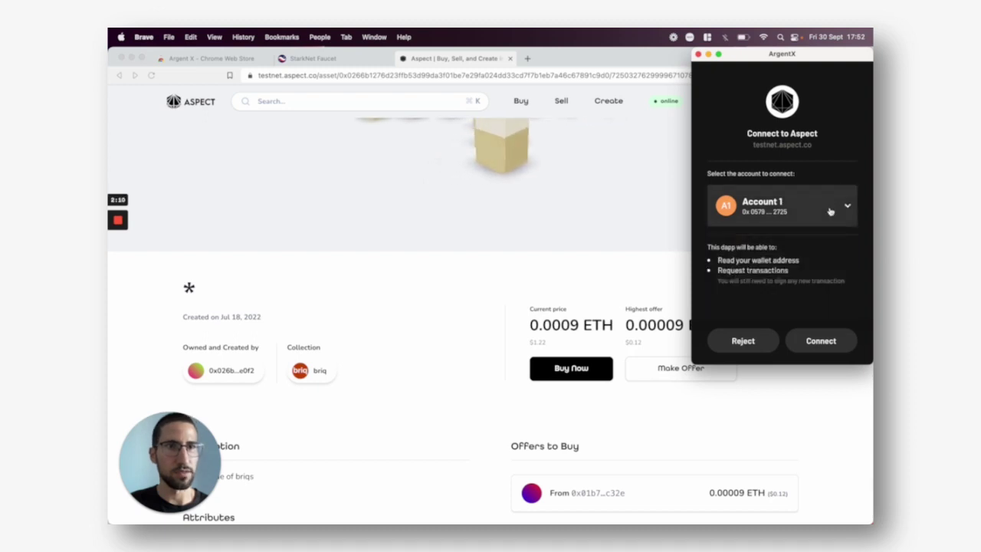
click(820, 342)
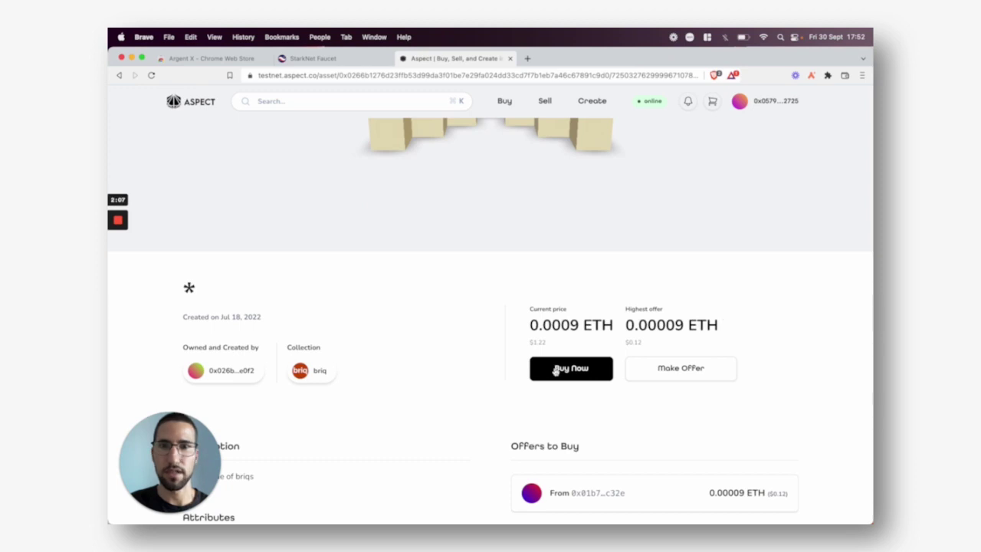
click(567, 370)
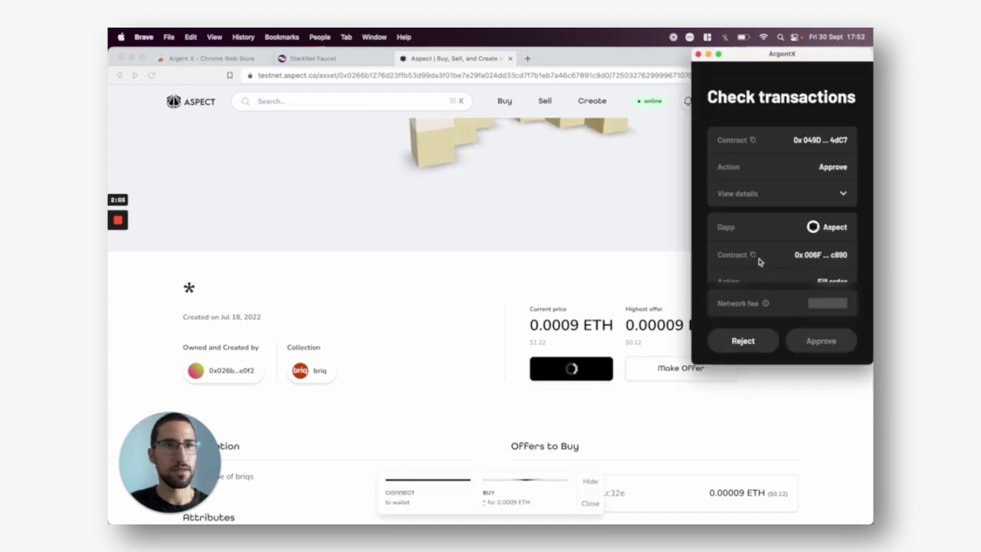
Step: Review the approval and fill-order transaction details, then approve the briq purchase
scroll(759, 258, down, 2)
scroll(758, 258, up, 2)
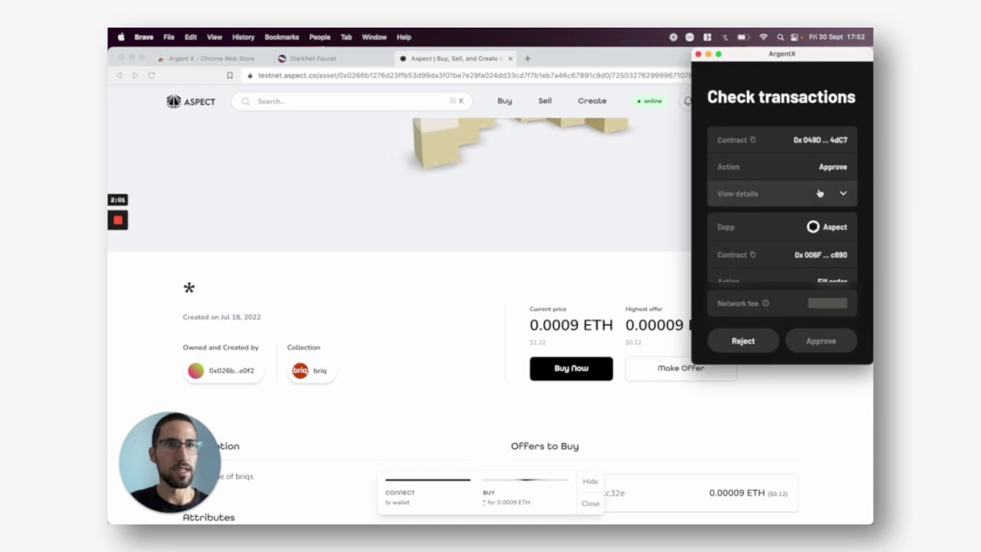
click(825, 196)
click(826, 197)
scroll(826, 199, down, 5)
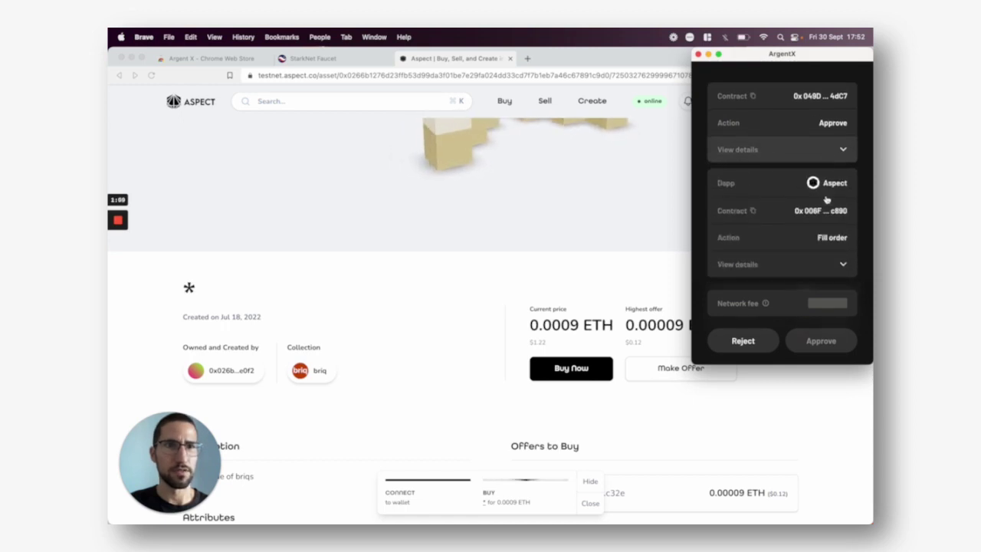
click(825, 197)
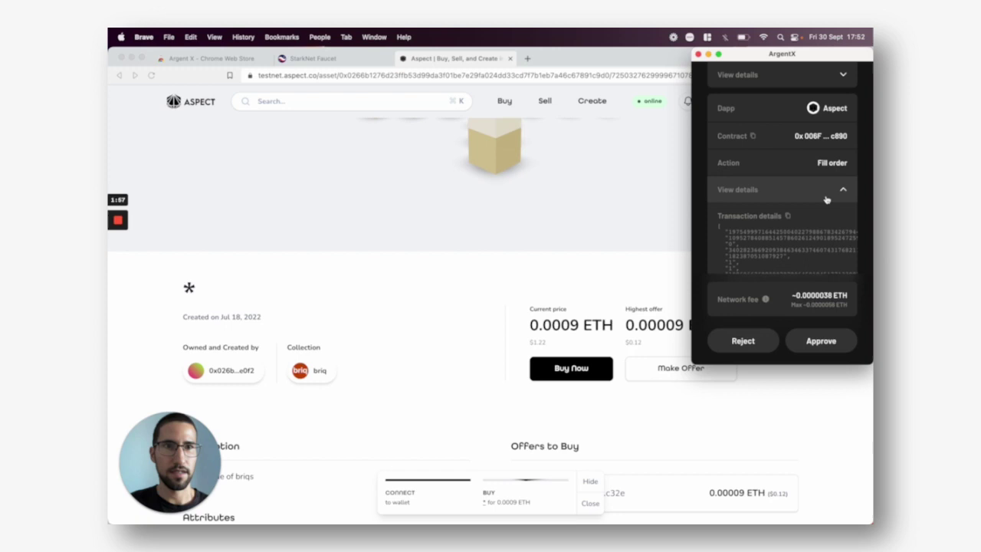
click(826, 198)
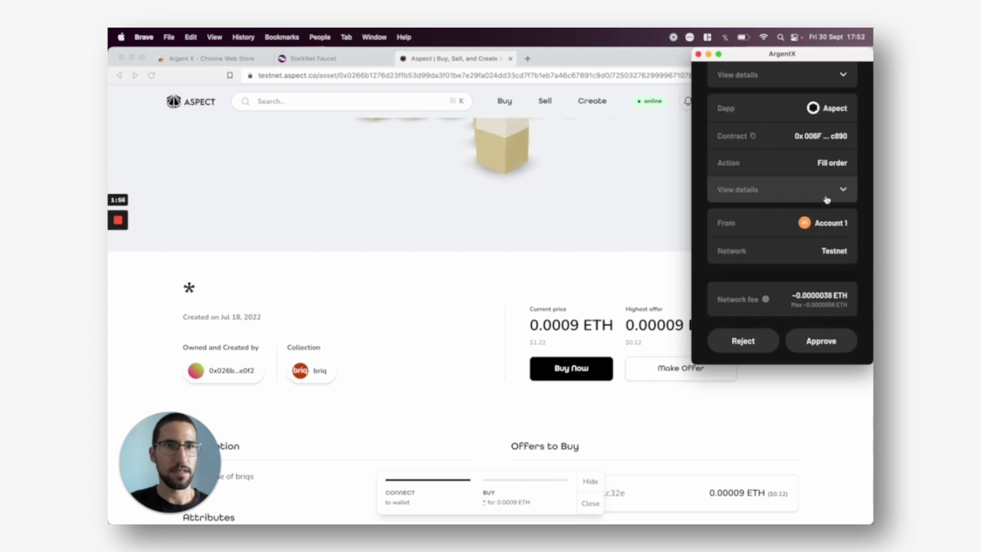
click(820, 341)
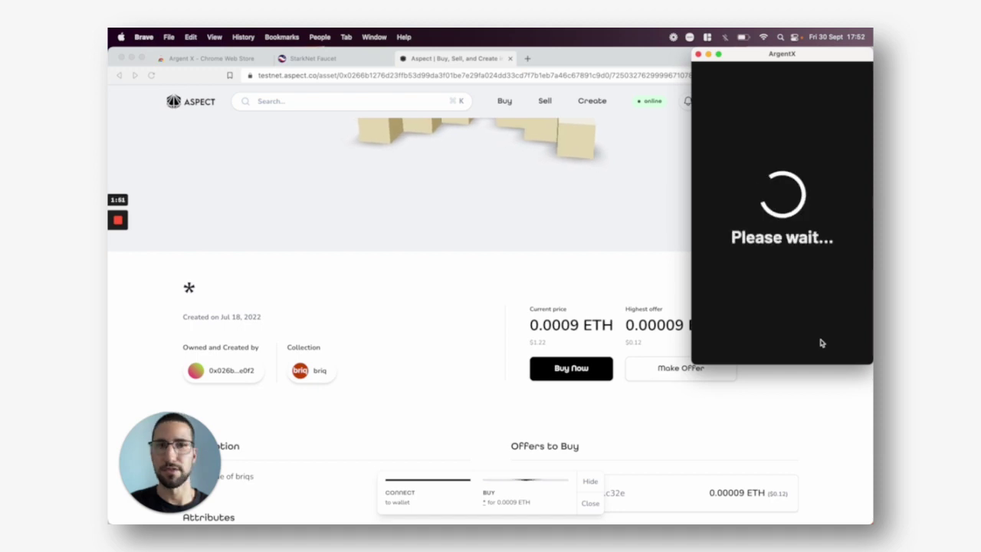
Step: Open the owned briq NFT from the wallet's Collectibles and rotate its 3-D model
mouse_move(118, 263)
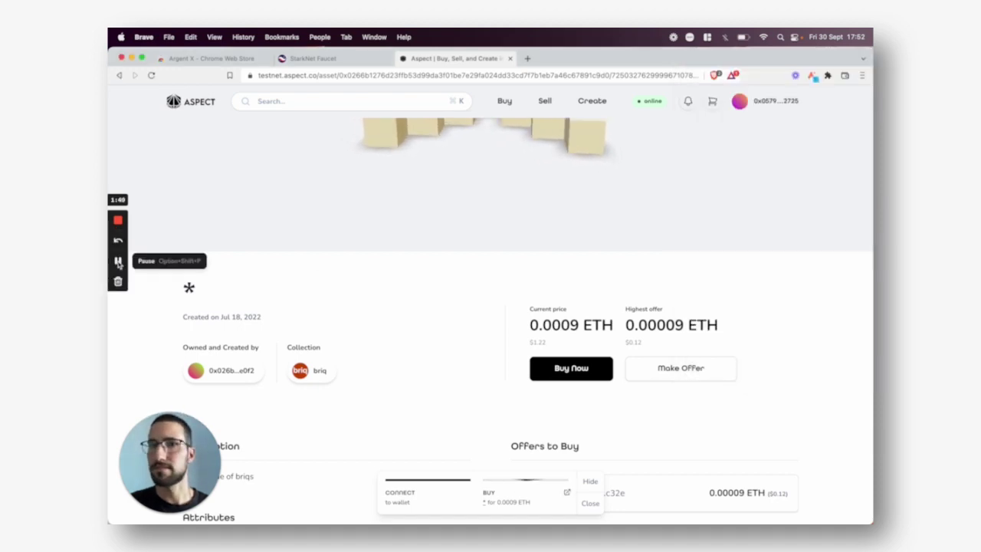
click(118, 263)
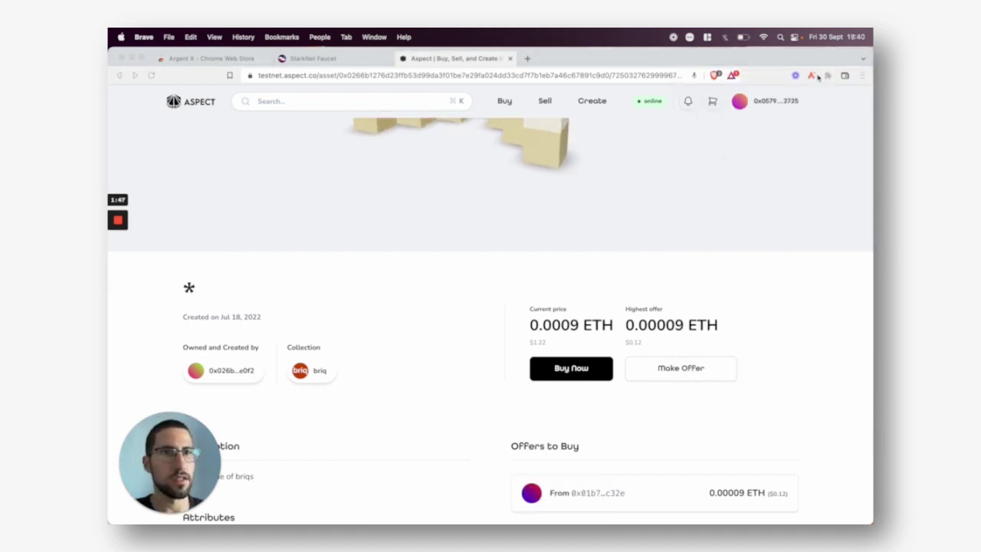
click(811, 76)
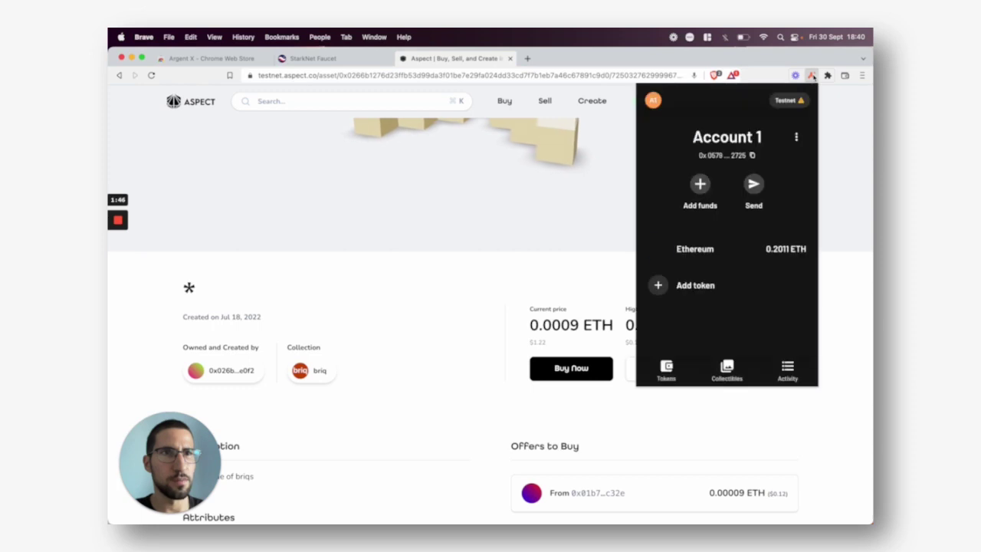
click(726, 367)
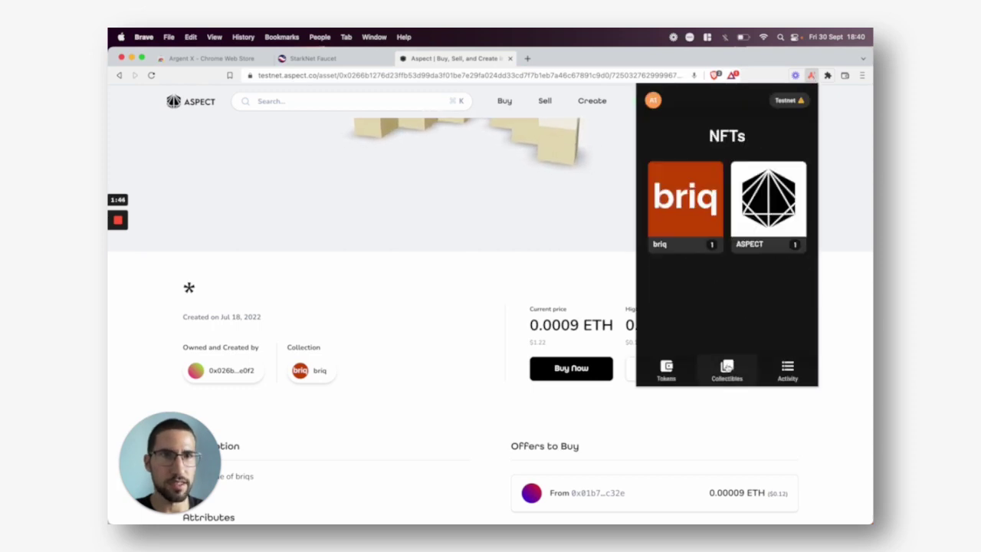
click(688, 201)
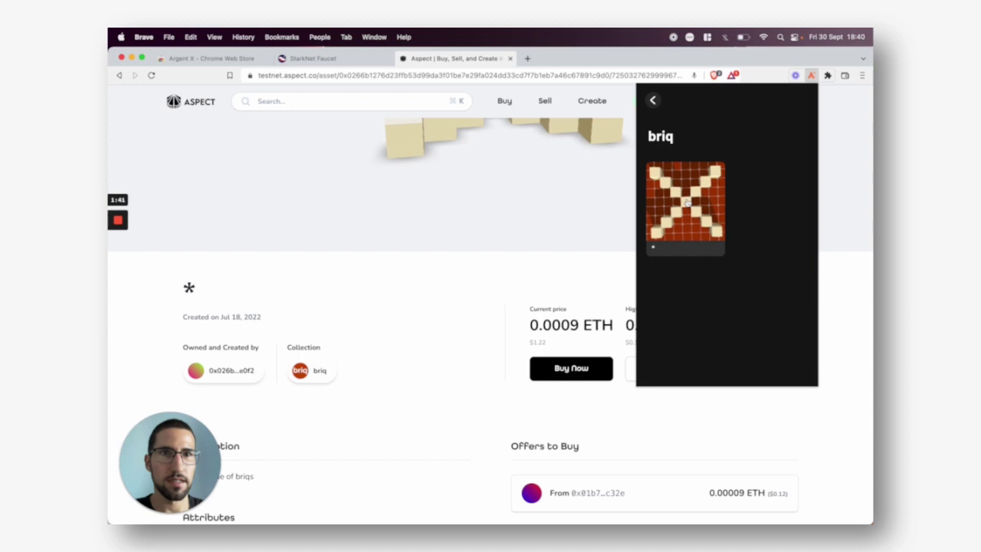
click(683, 210)
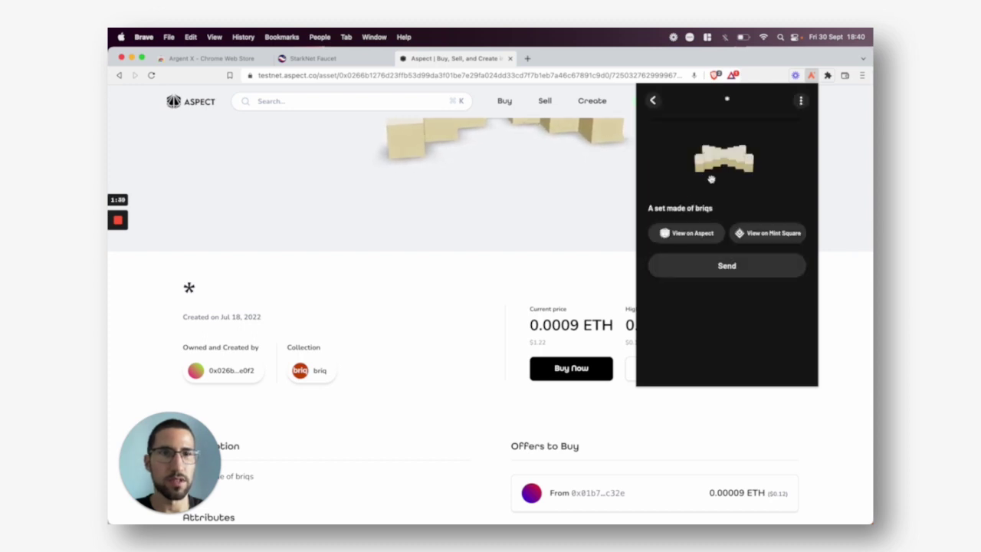
drag(711, 179, 740, 201)
mouse_move(729, 166)
mouse_down()
mouse_move(727, 188)
mouse_move(743, 151)
mouse_move(733, 219)
mouse_move(722, 183)
mouse_up()
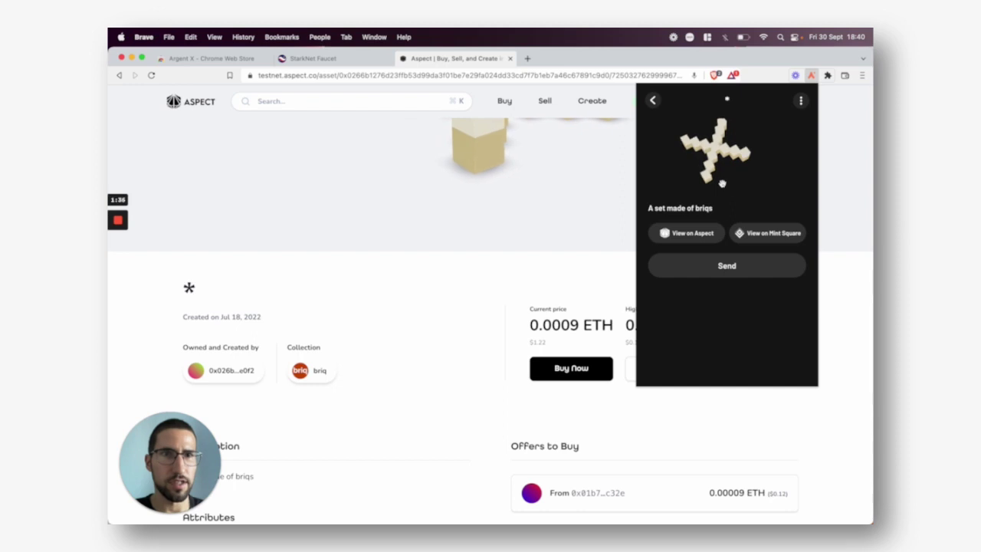
Step: Send the briq NFT to Account 2 and approve the transfer
click(727, 263)
click(790, 227)
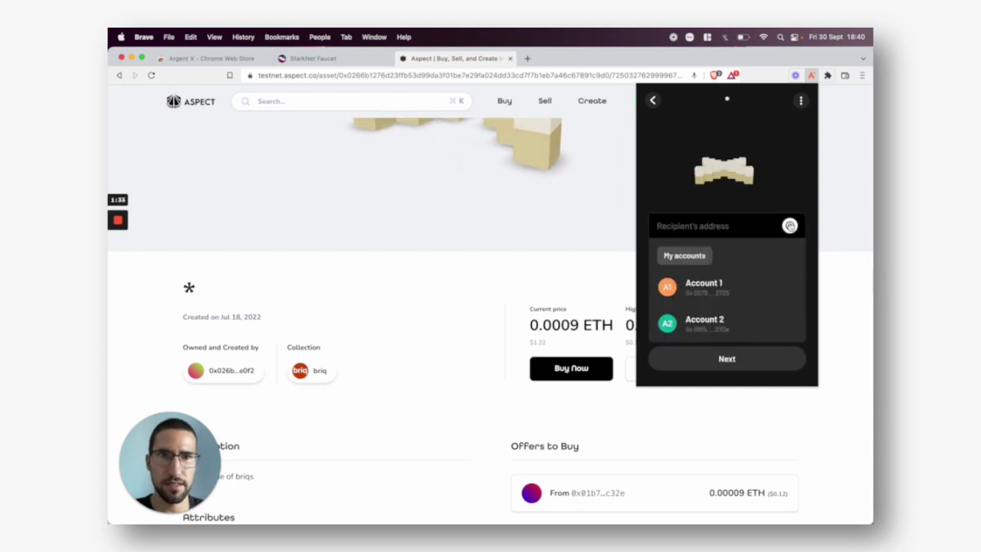
click(719, 320)
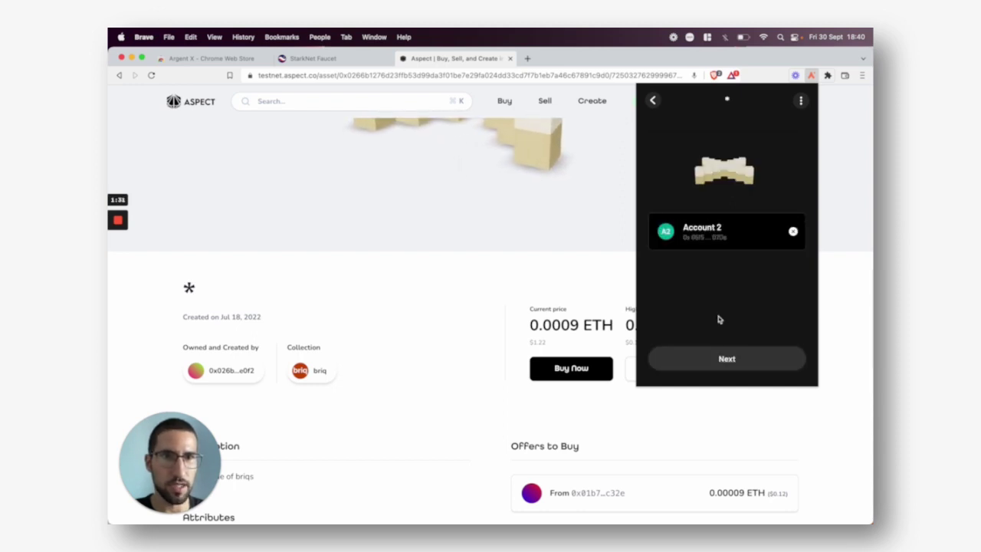
click(723, 360)
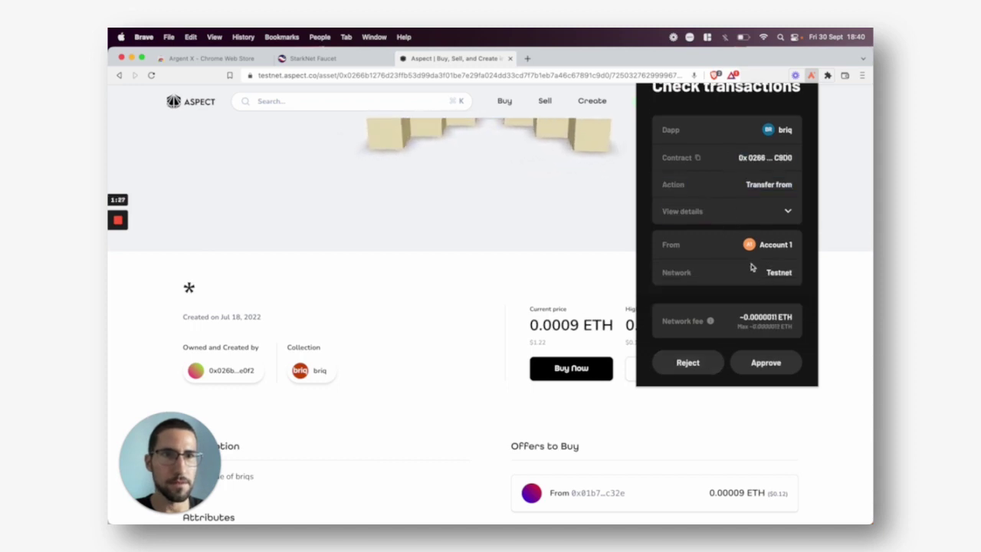
click(763, 361)
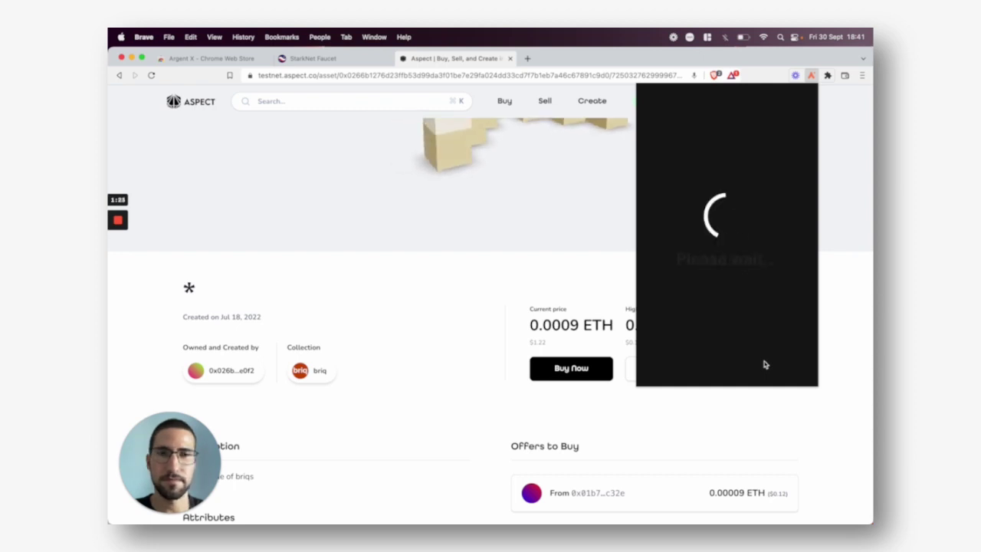
mouse_move(118, 253)
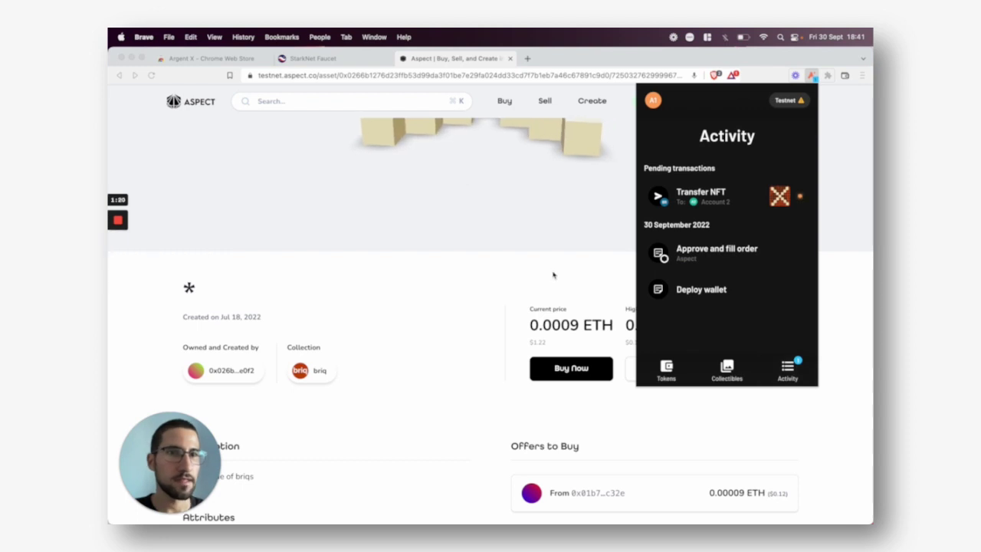
Step: Start an ETH send from Account 1's Ethereum balance
click(665, 370)
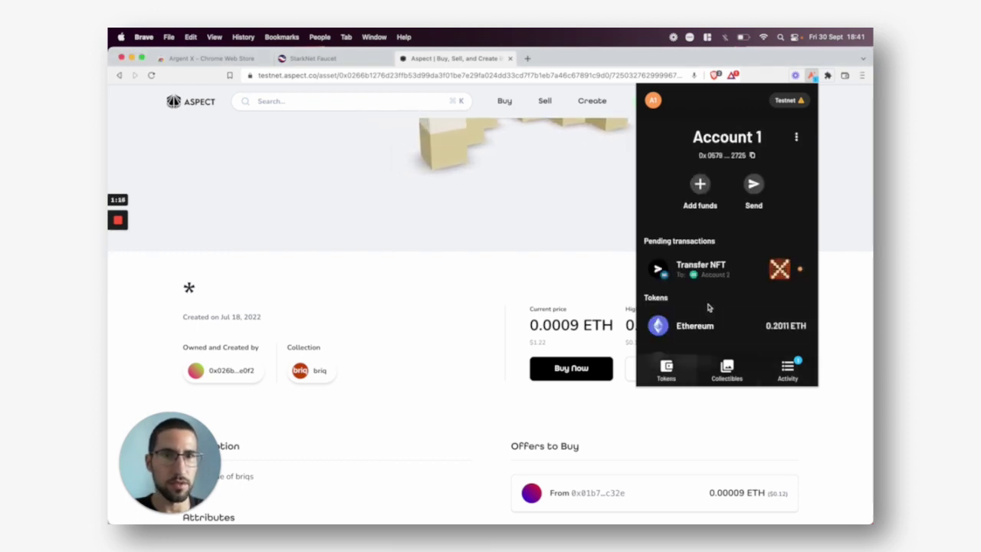
scroll(709, 307, down, 2)
click(701, 301)
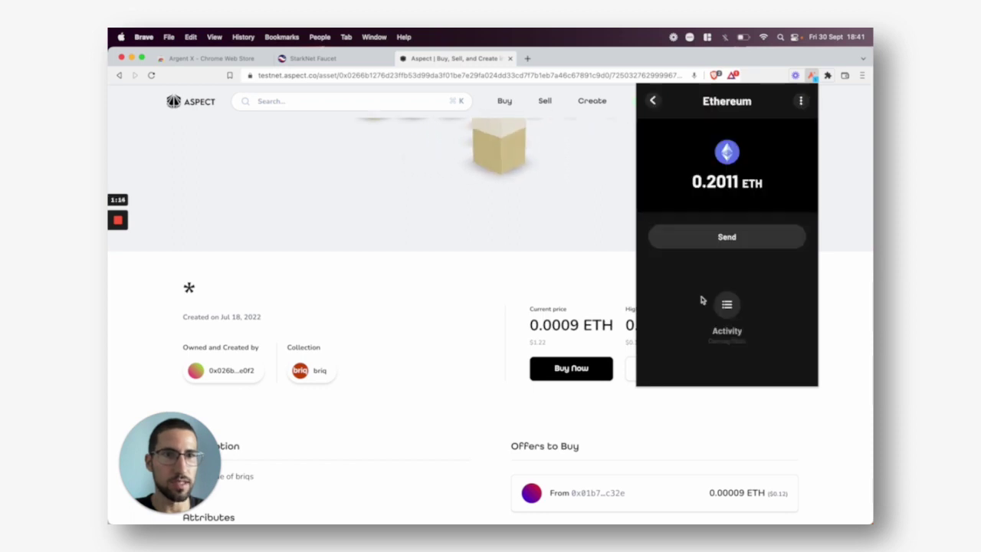
click(723, 239)
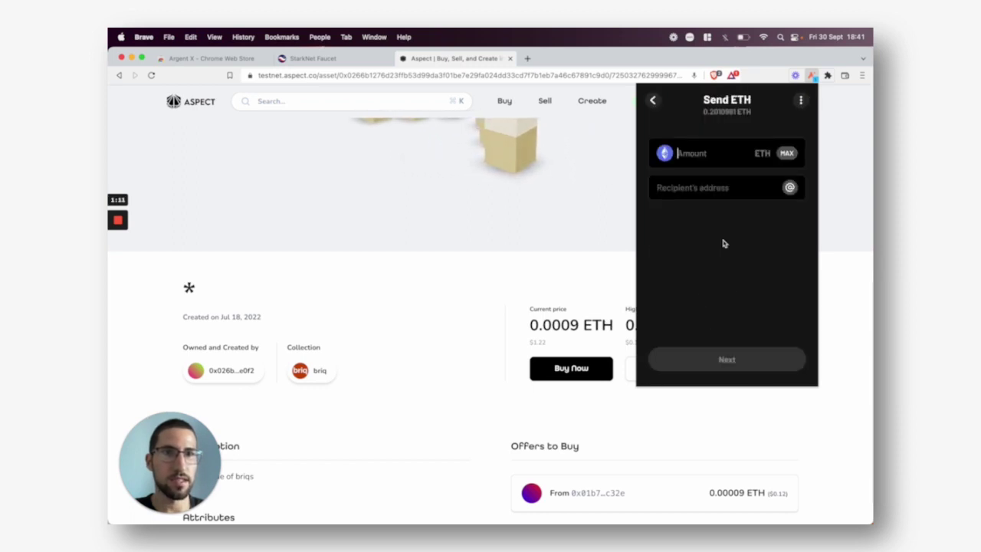
Step: Send 0.1 ETH to Account 2, approve it, and view it pending in Activity
click(715, 153)
text(0.1)
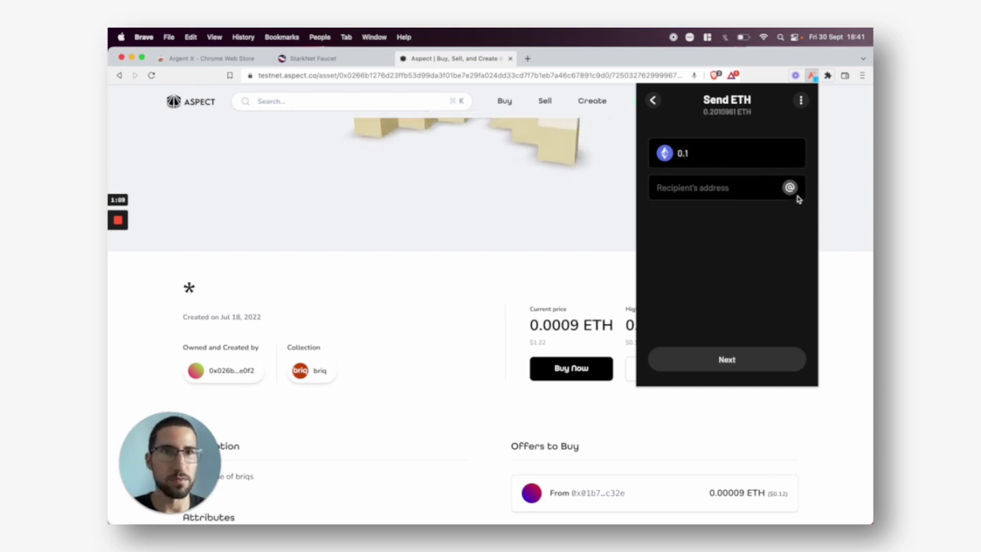
click(789, 186)
click(707, 285)
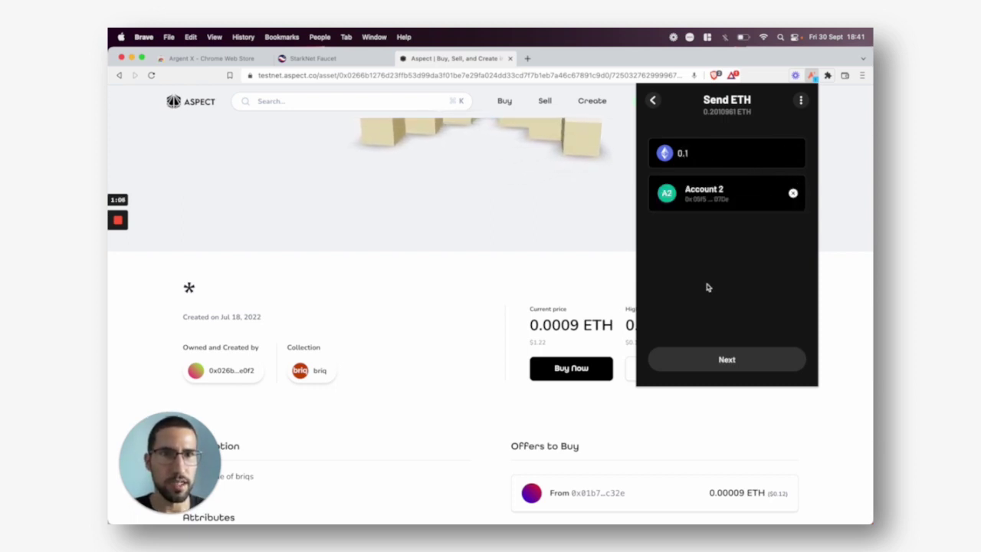
click(725, 359)
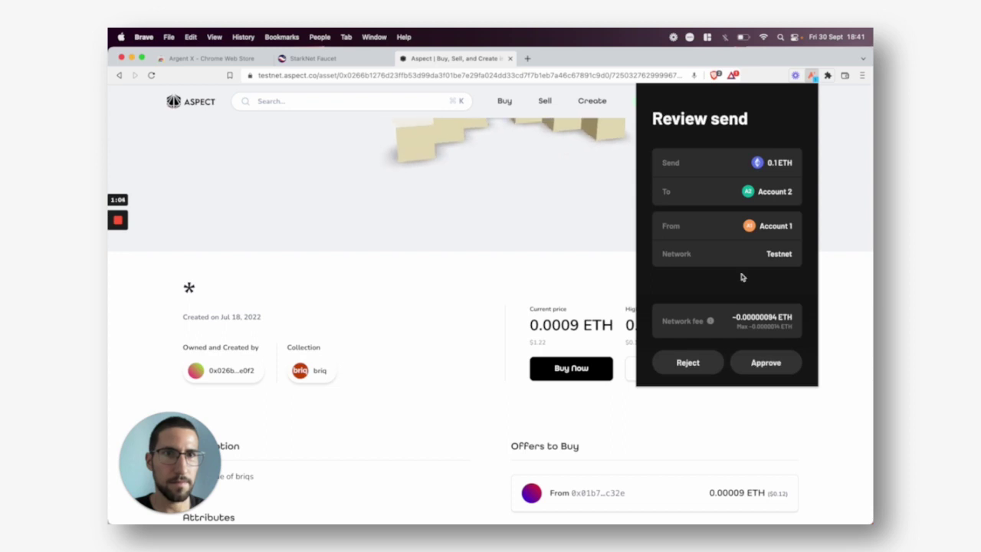
click(765, 363)
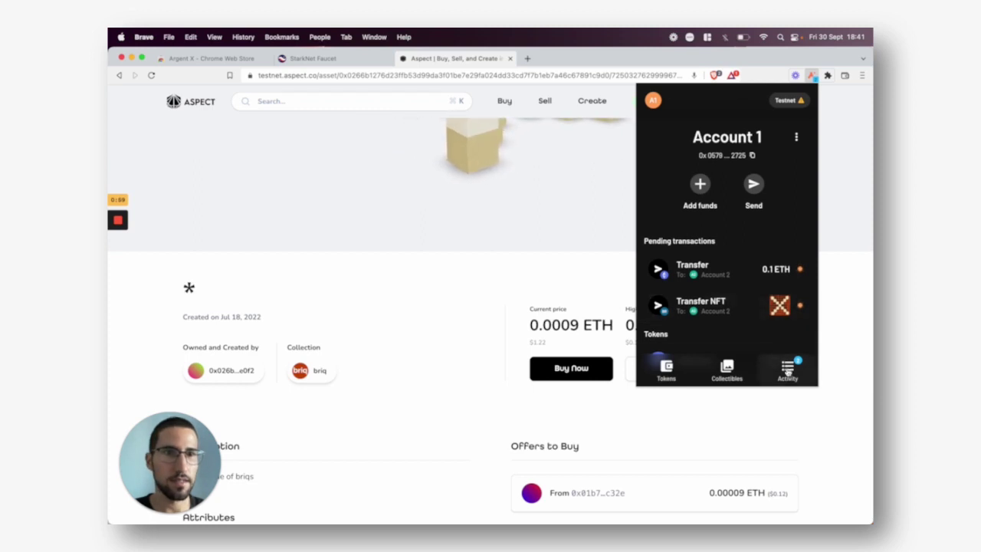
scroll(789, 366, down, 2)
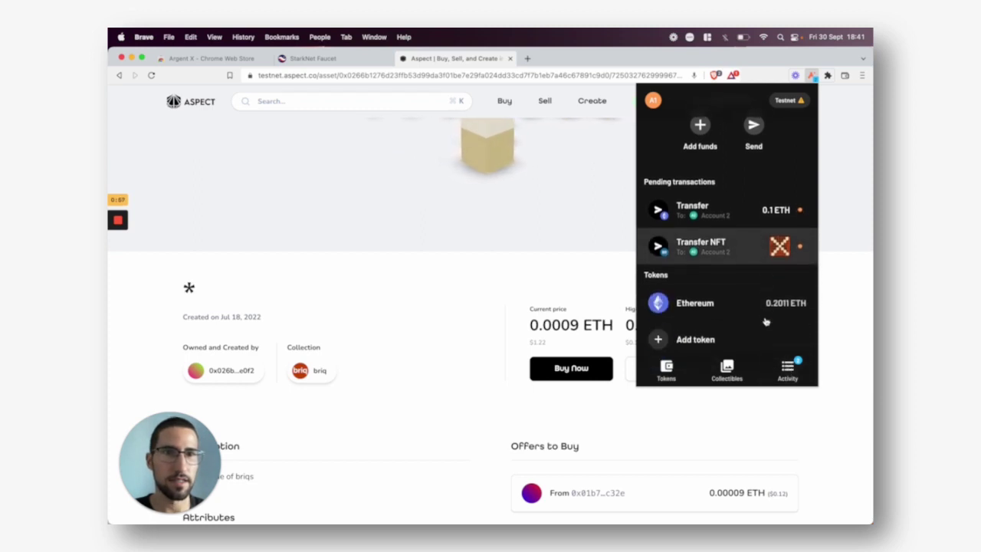
click(789, 367)
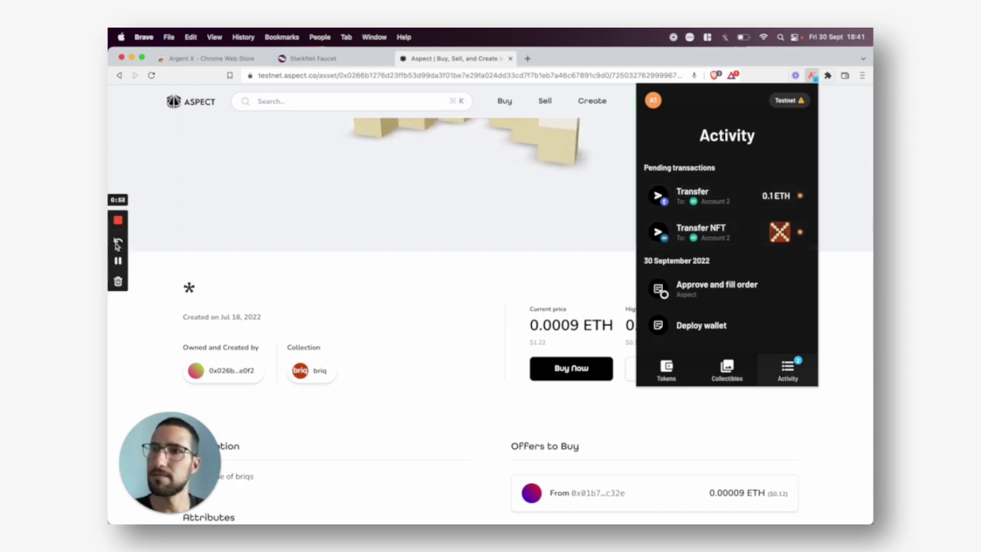
Step: Reopen Argent X and confirm the 0.1 ETH Transfer shows Complete in Activity
click(119, 261)
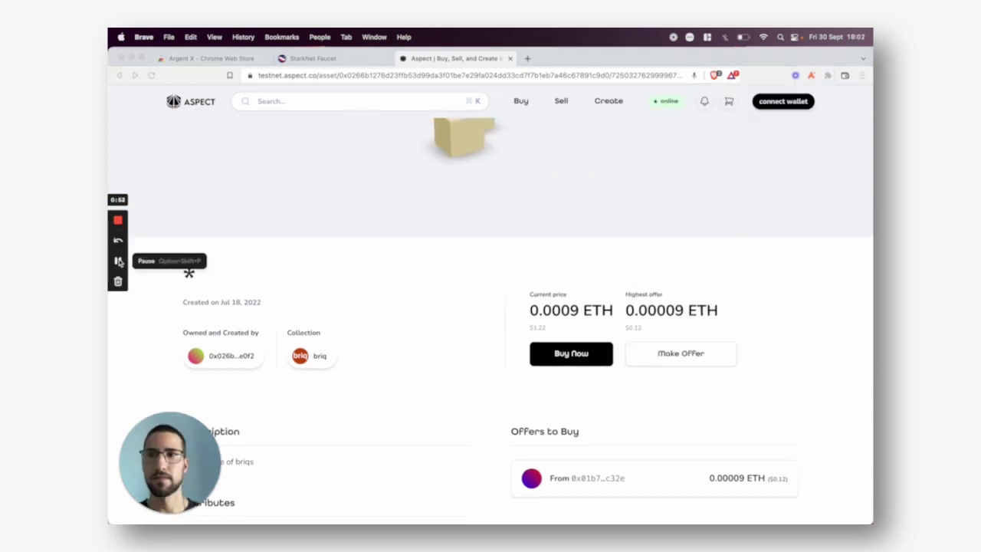
click(811, 78)
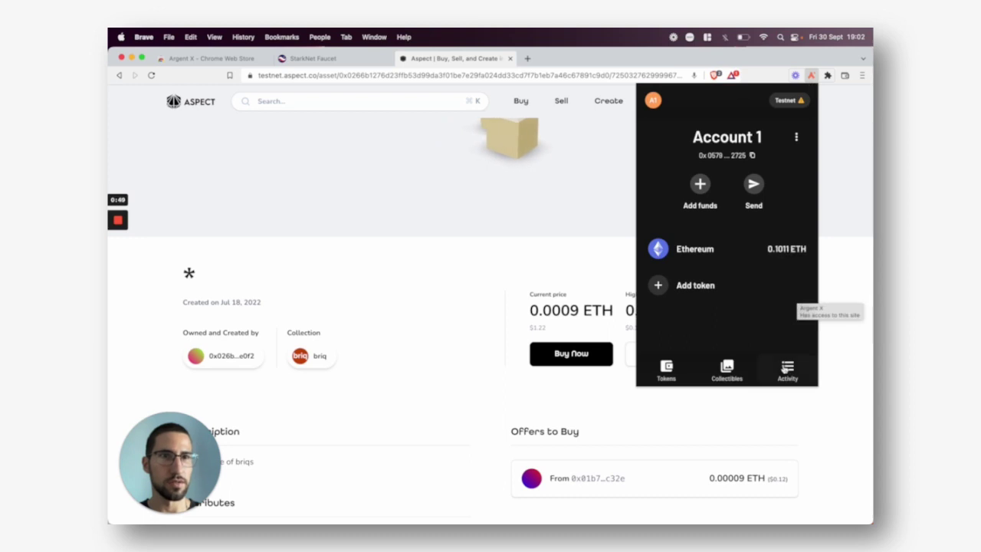
click(782, 374)
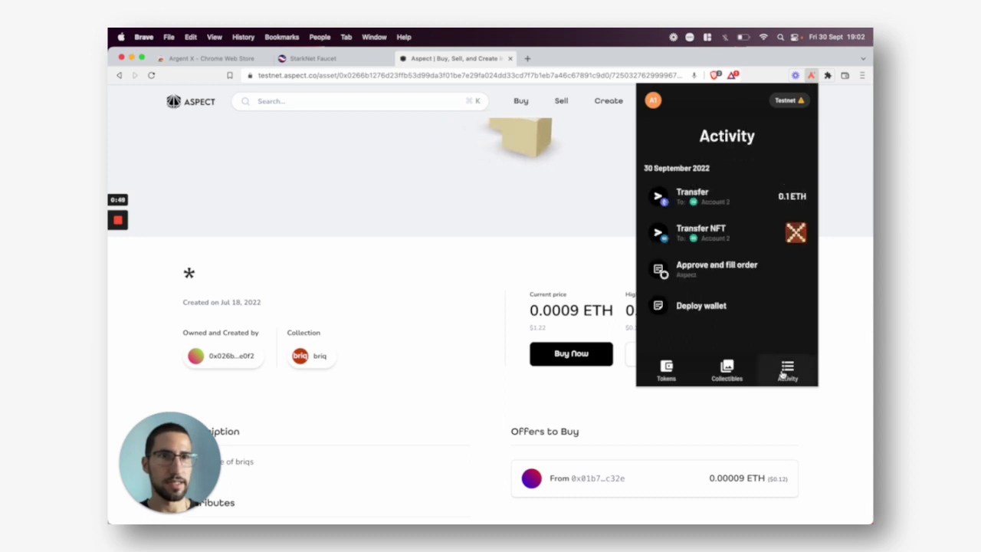
click(723, 199)
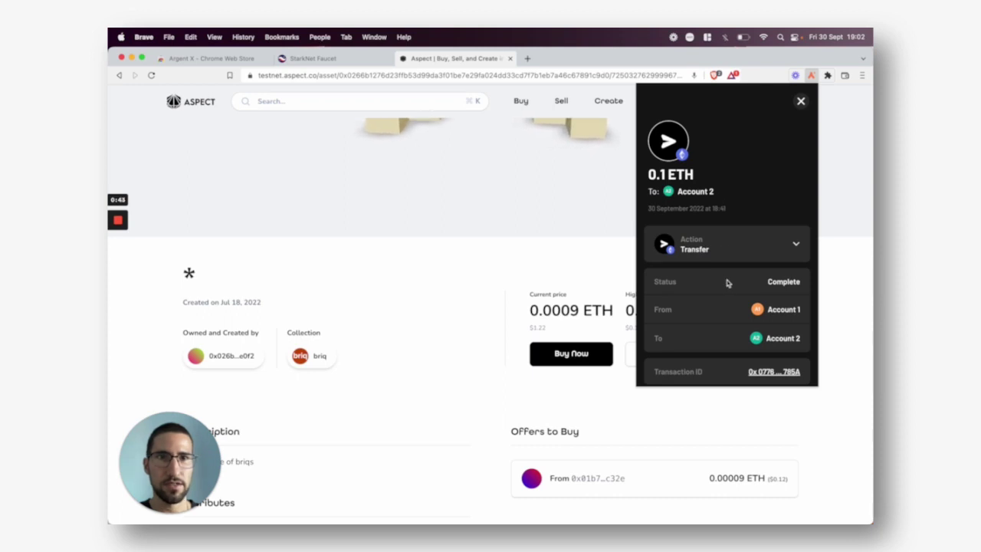
scroll(766, 331, down, 1)
scroll(769, 330, up, 1)
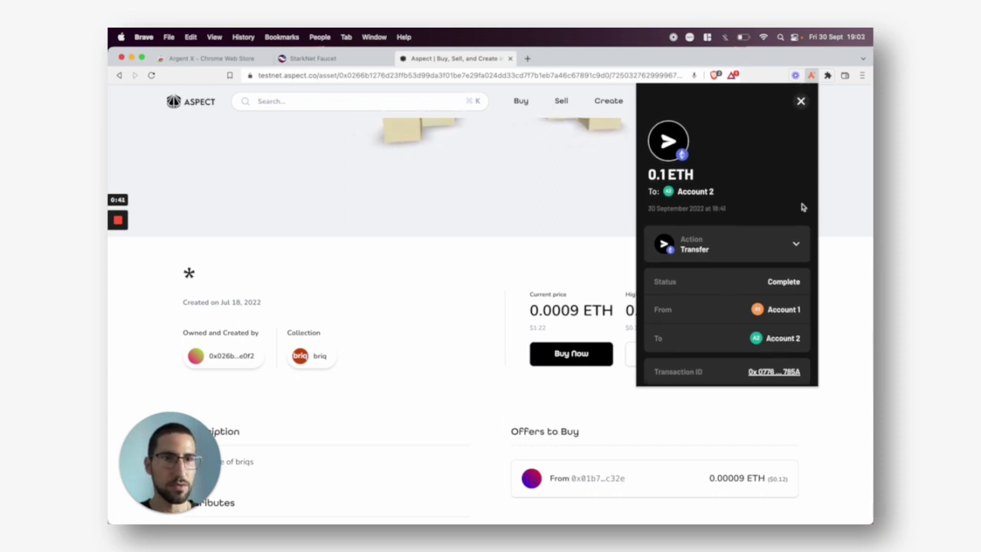
click(801, 103)
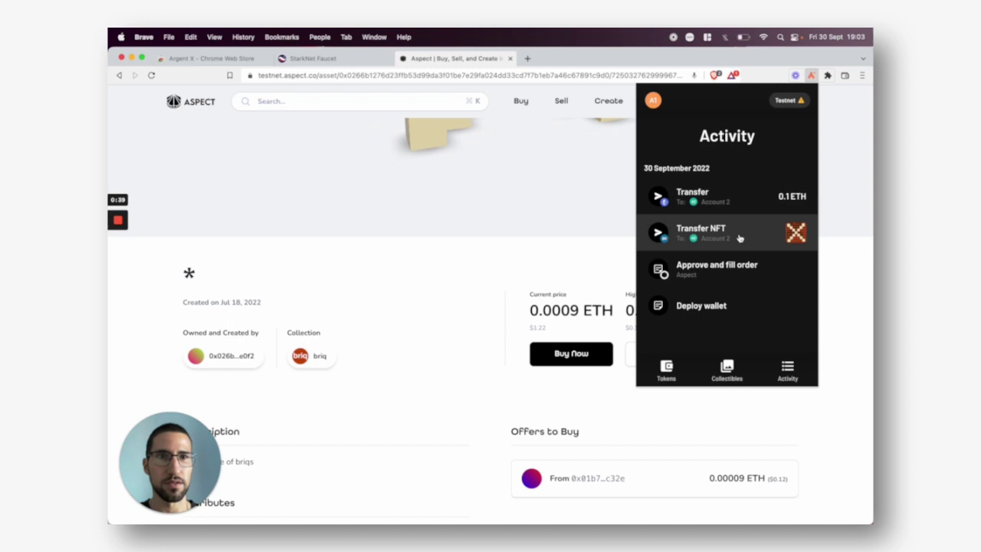
Step: Confirm the Transfer NFT entry to Account 2 also shows Complete
click(736, 228)
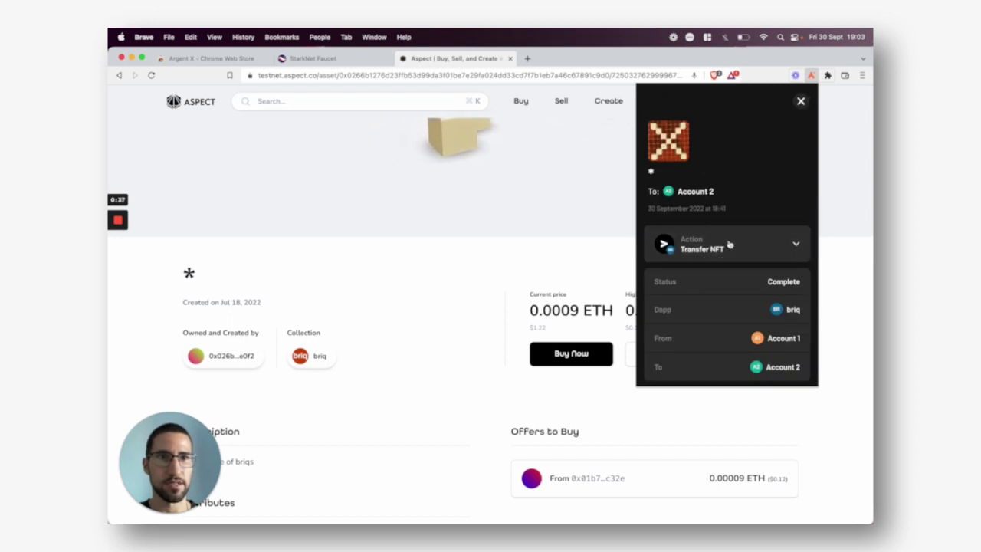
scroll(735, 317, down, 3)
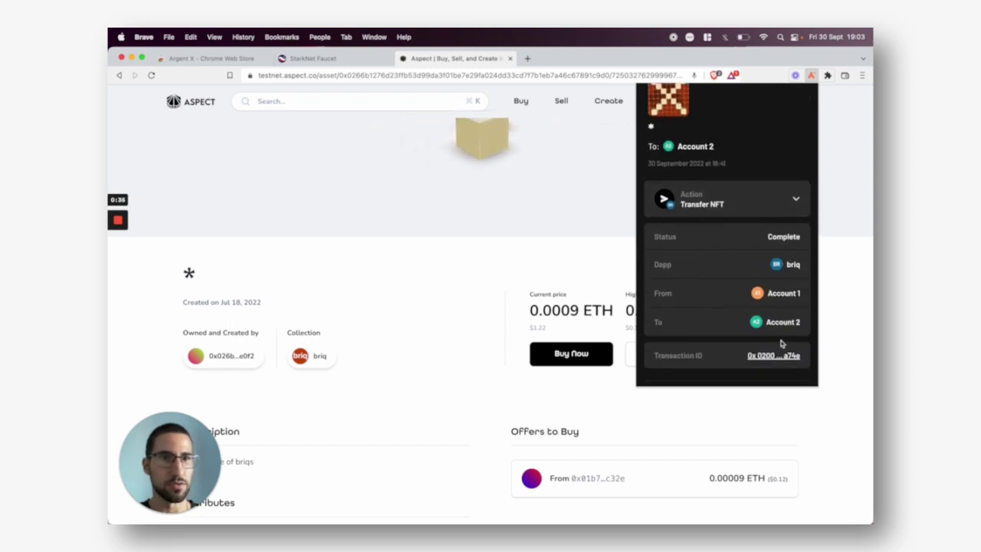
scroll(781, 342, up, 3)
click(800, 102)
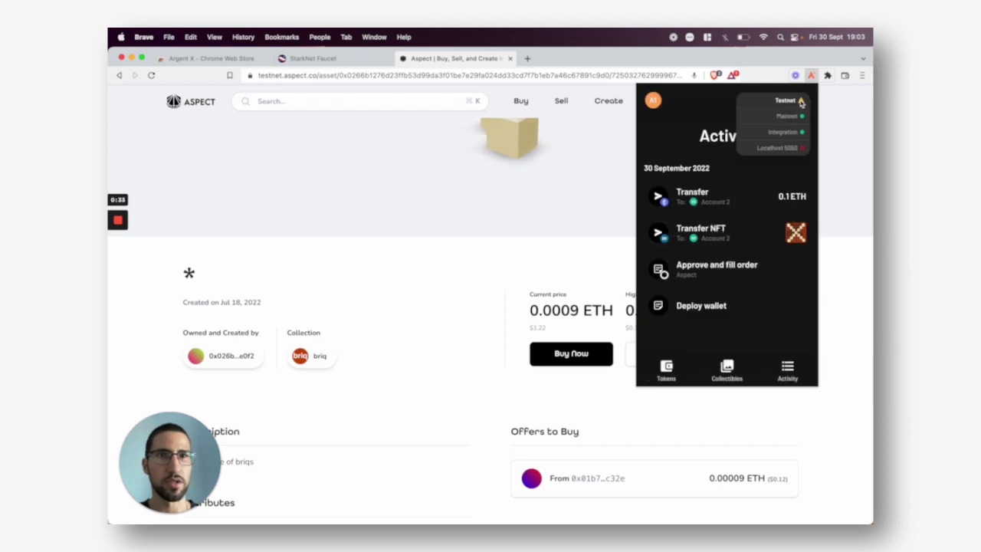
Step: Switch to Account 2 and verify the briq NFT appears in its Collectibles
click(652, 100)
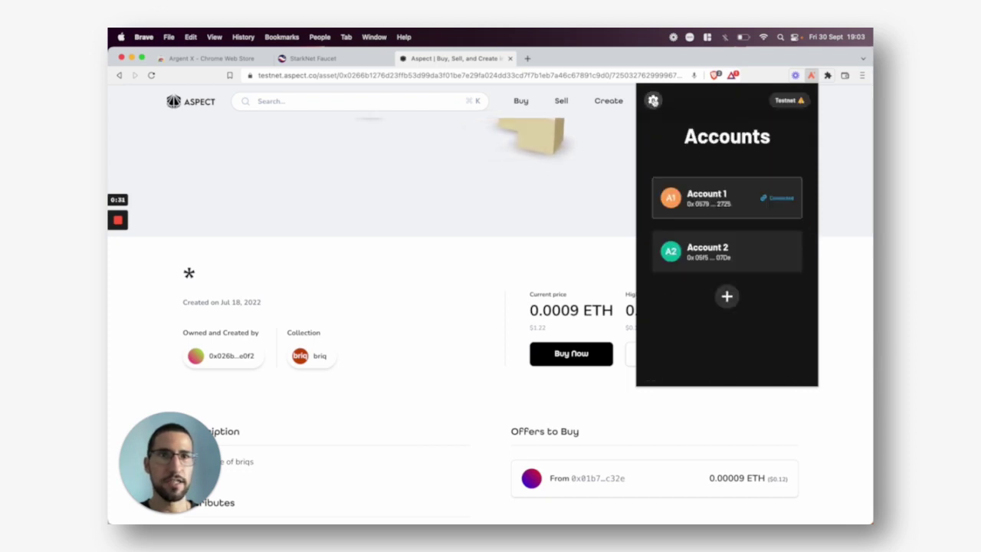
click(715, 247)
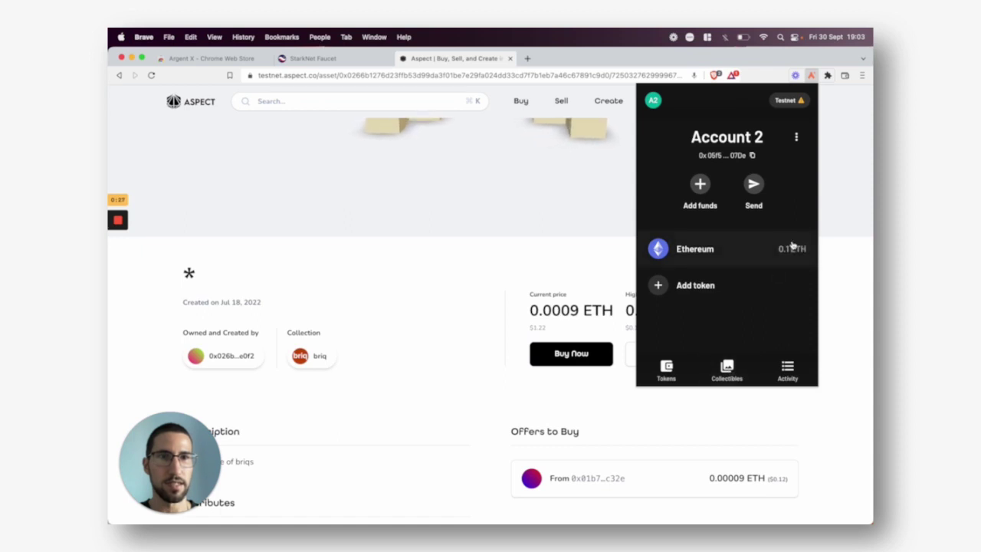
click(727, 370)
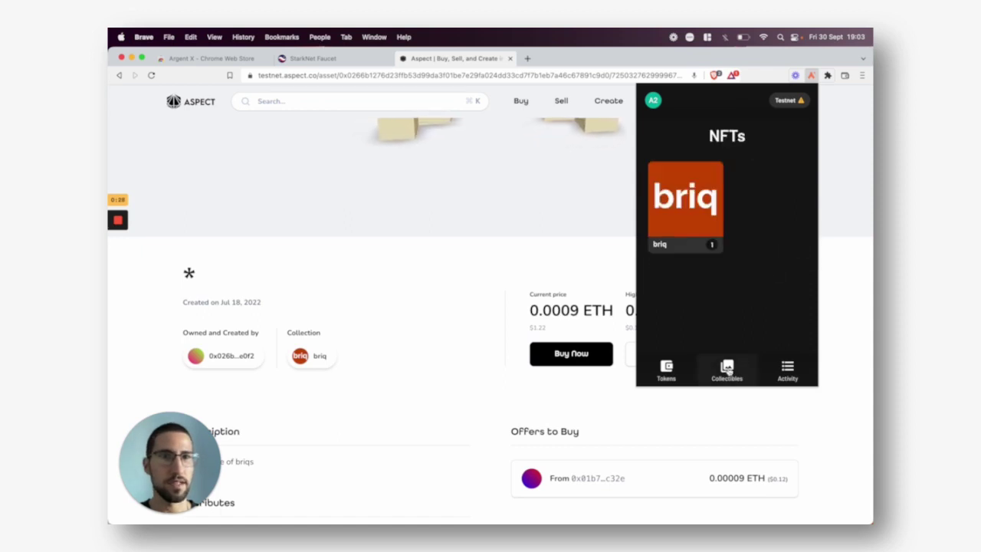
click(700, 223)
click(704, 220)
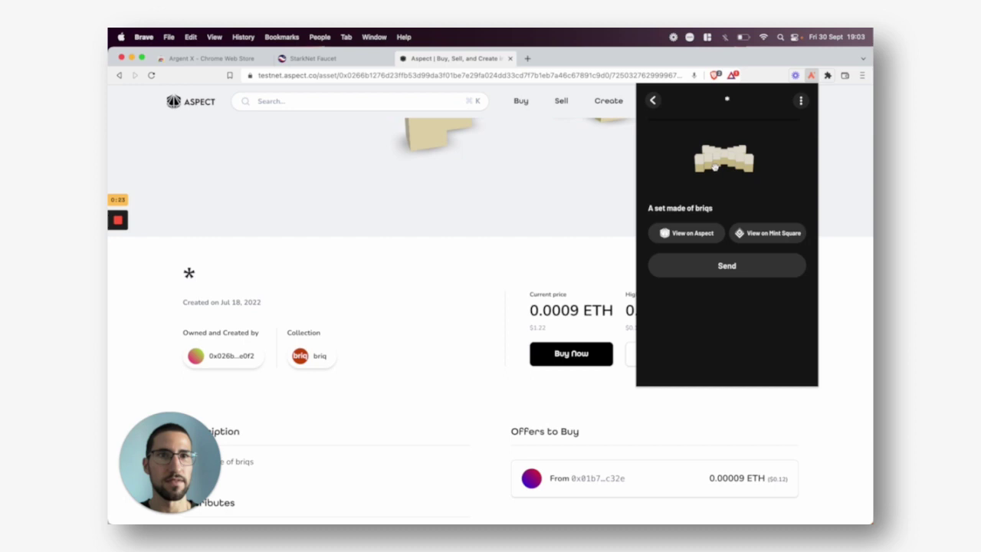
click(652, 101)
click(651, 100)
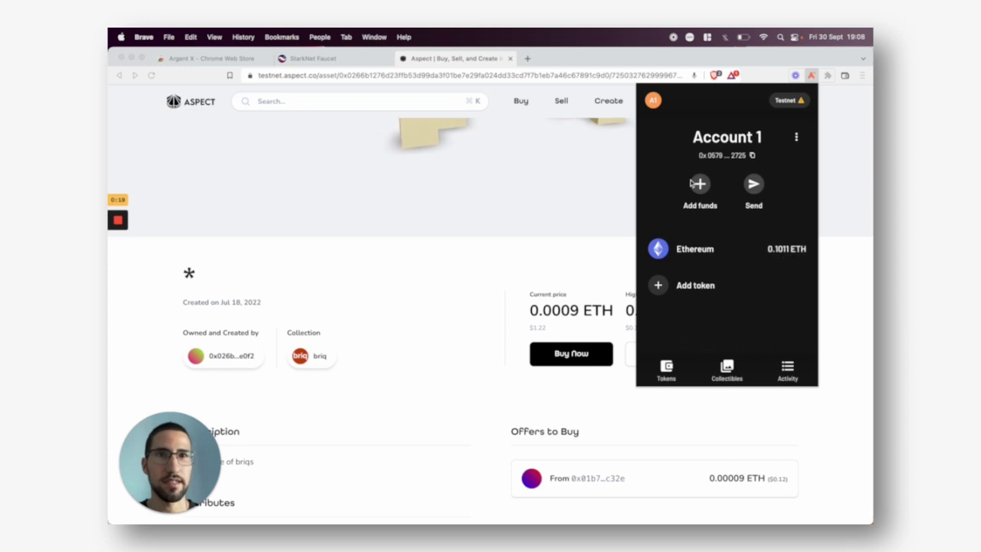
click(653, 105)
click(654, 102)
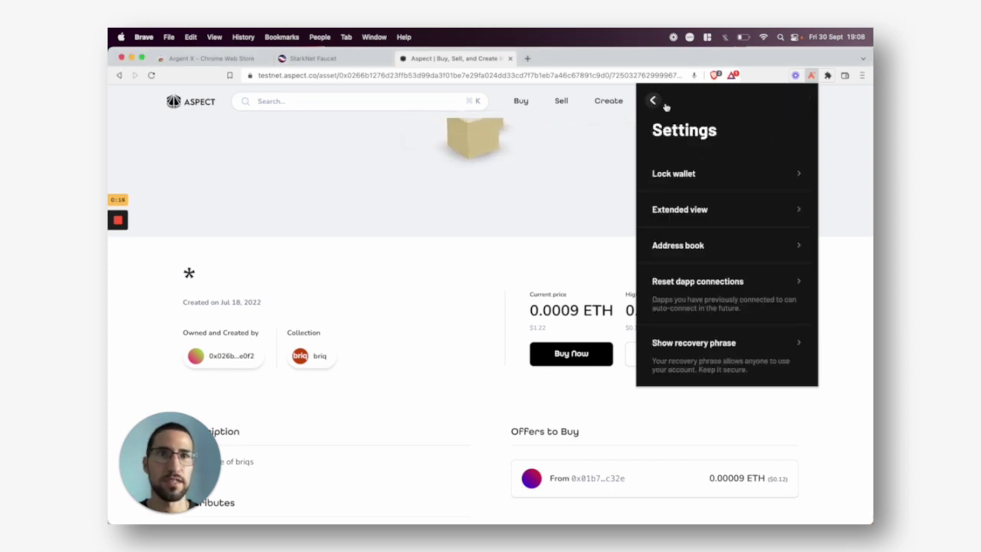
scroll(704, 263, down, 5)
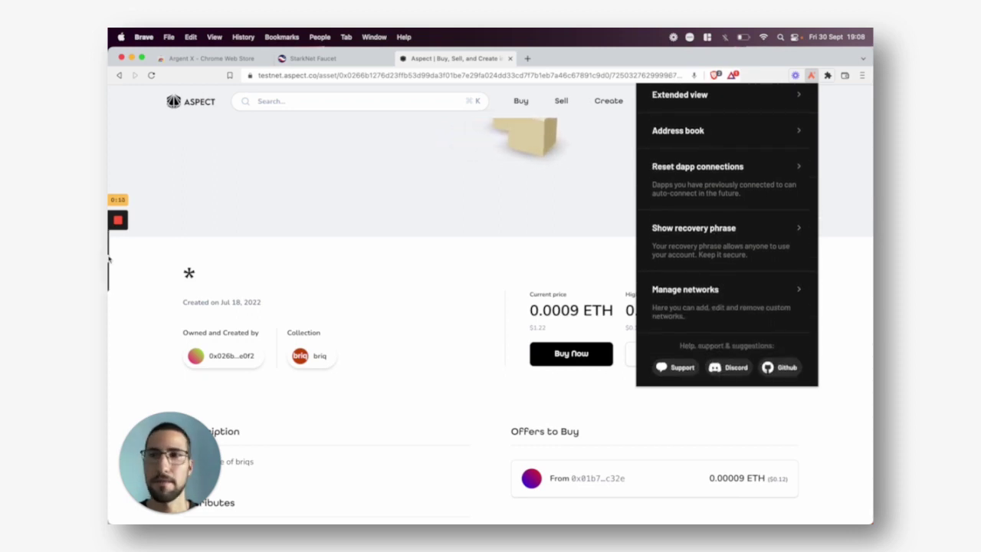
mouse_move(116, 262)
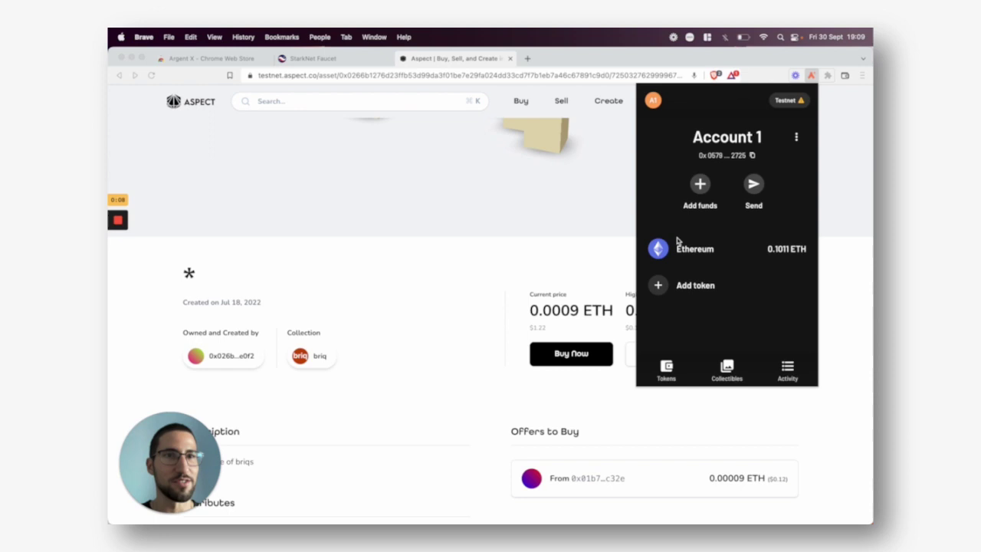